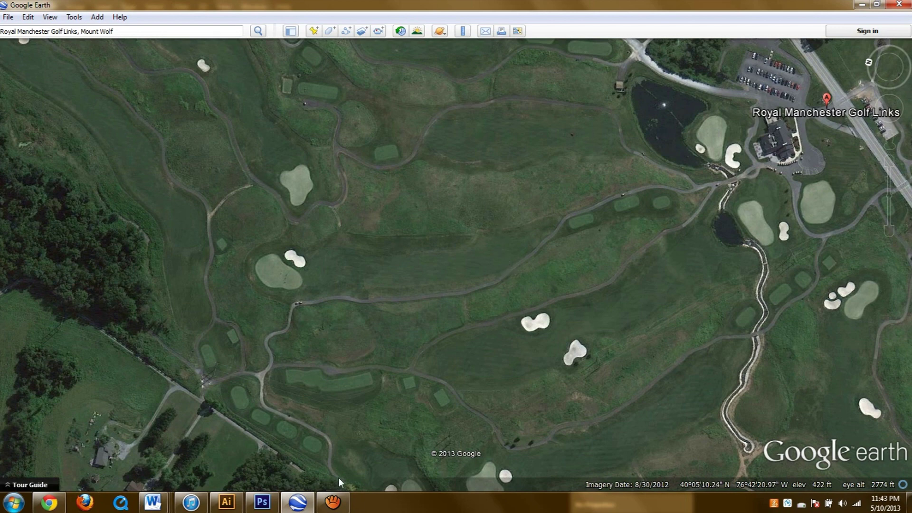
Bring up the yardage book and scroll through its hole pages and green close-ups, back to the cover
{"action": "left_click", "coordinate": [237, 508]}
{"action": "scroll", "coordinate": [512, 329], "scroll_direction": "down", "scroll_amount": 5}
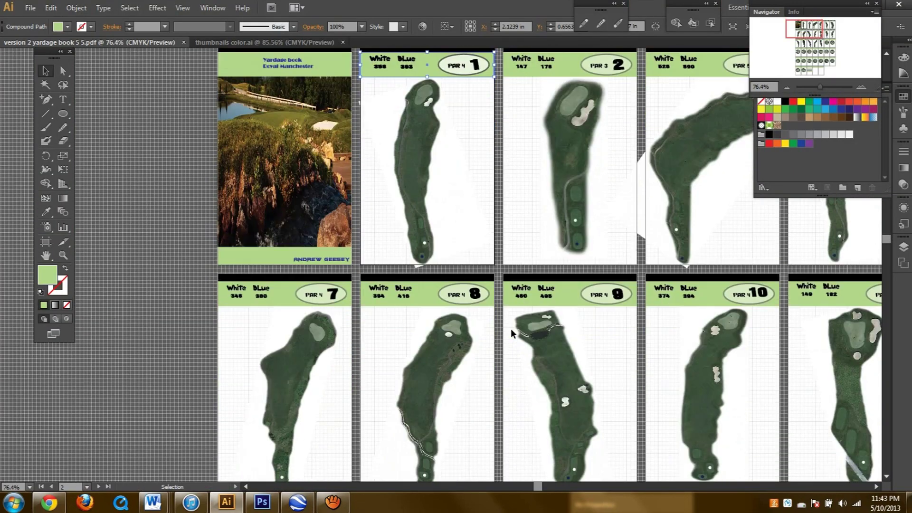
{"action": "scroll", "coordinate": [512, 328], "scroll_direction": "down", "scroll_amount": 6}
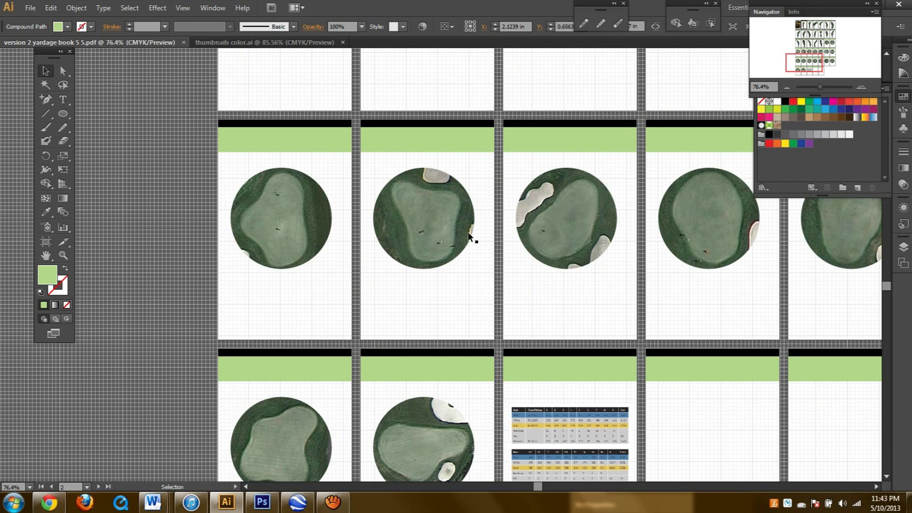
{"action": "scroll", "coordinate": [252, 245], "scroll_direction": "up", "scroll_amount": 4}
{"action": "scroll", "coordinate": [664, 286], "scroll_direction": "up", "scroll_amount": 12}
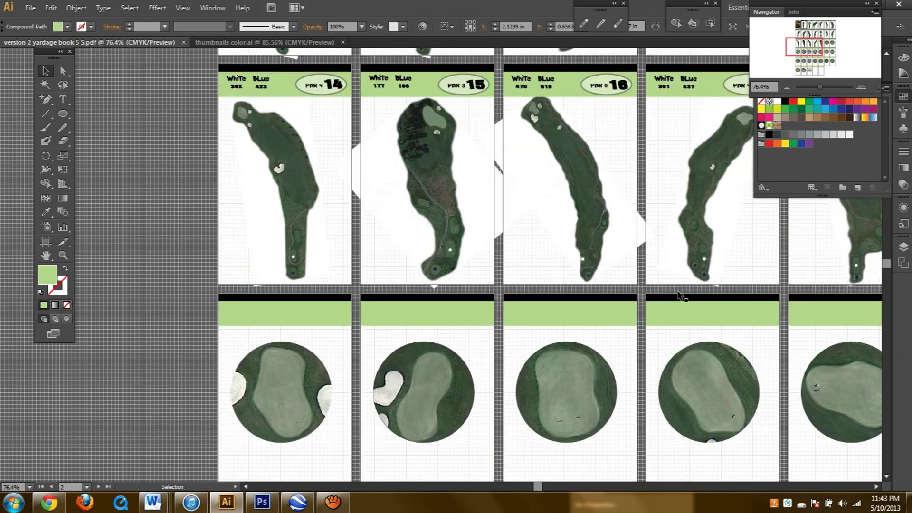
{"action": "scroll", "coordinate": [680, 292], "scroll_direction": "up", "scroll_amount": 4}
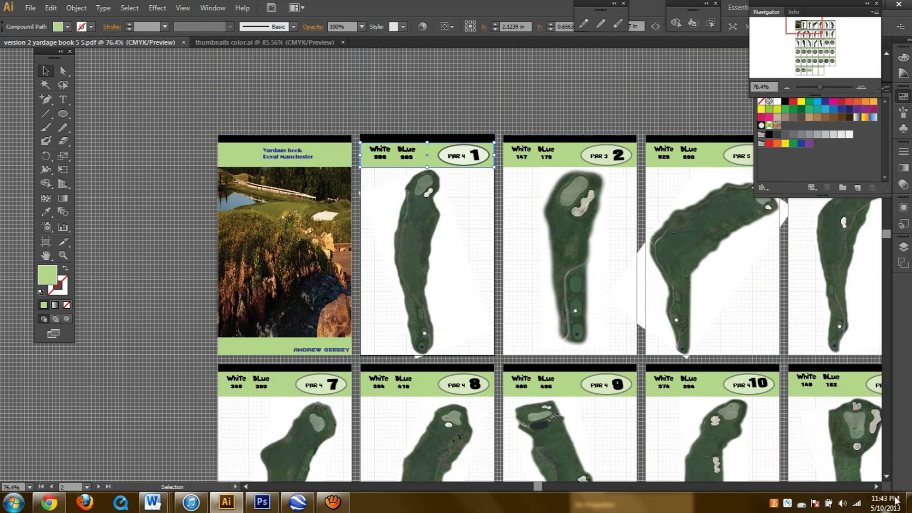
{"action": "left_click", "coordinate": [877, 487]}
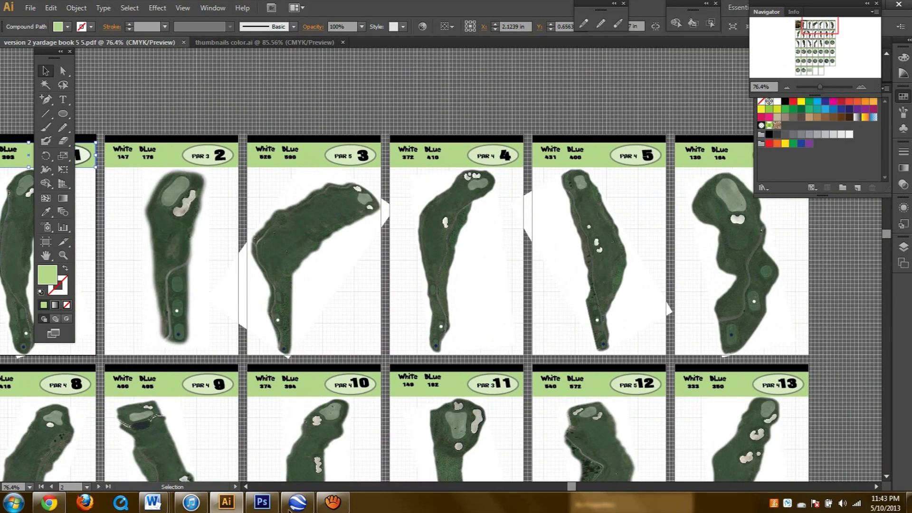
{"action": "left_click", "coordinate": [245, 488]}
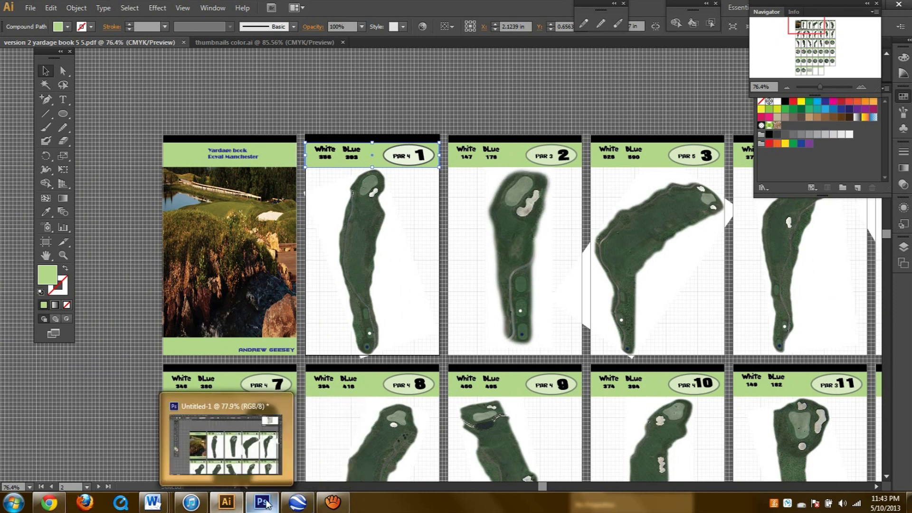
Switch back to the Google Earth satellite view of the course
{"action": "mouse_move", "coordinate": [296, 501]}
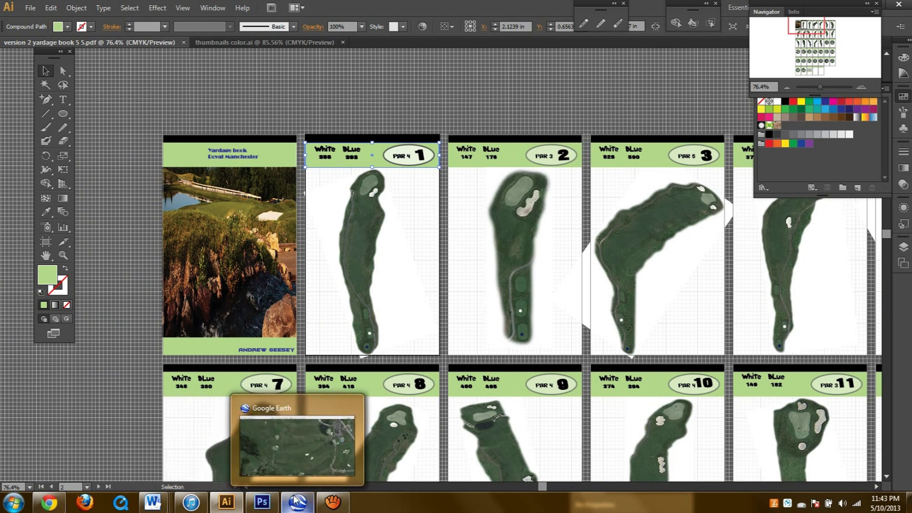
{"action": "mouse_move", "coordinate": [284, 423]}
{"action": "left_click", "coordinate": [298, 502]}
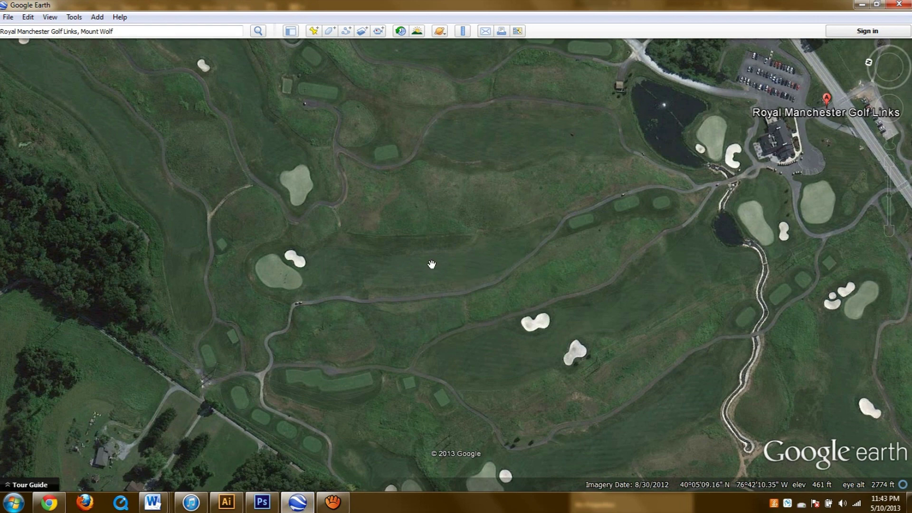
Pan and zoom the satellite map until the hole's fairway and green fill the view
{"action": "left_click_drag", "start_coordinate": [542, 234], "coordinate": [510, 258]}
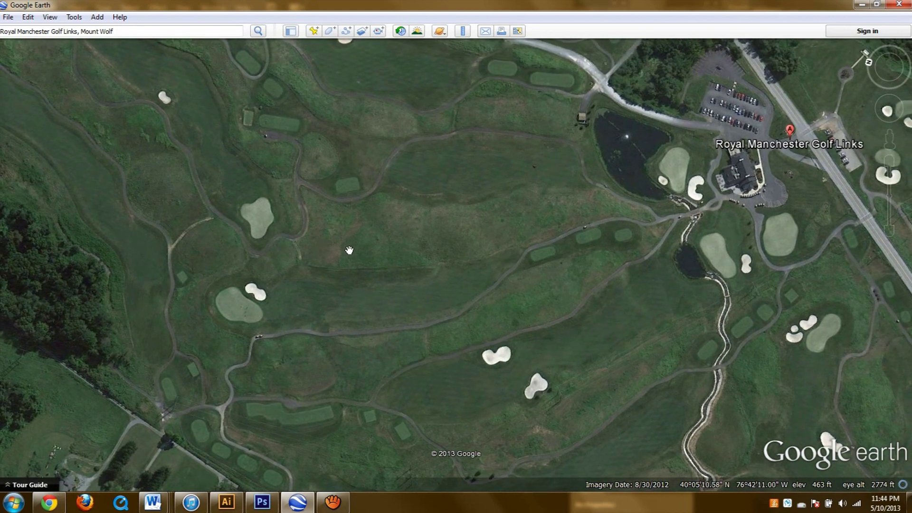
{"action": "left_click_drag", "start_coordinate": [342, 269], "coordinate": [377, 251]}
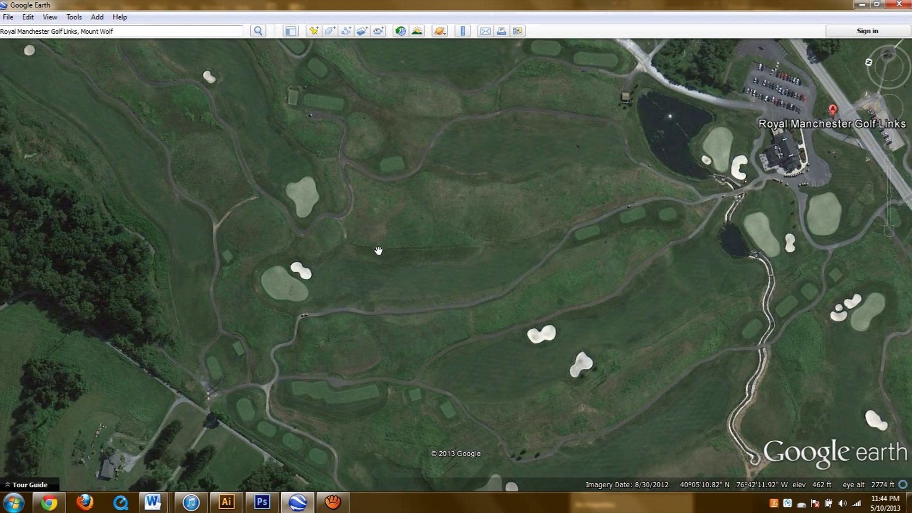
{"action": "scroll", "coordinate": [455, 251], "scroll_direction": "up", "scroll_amount": 2}
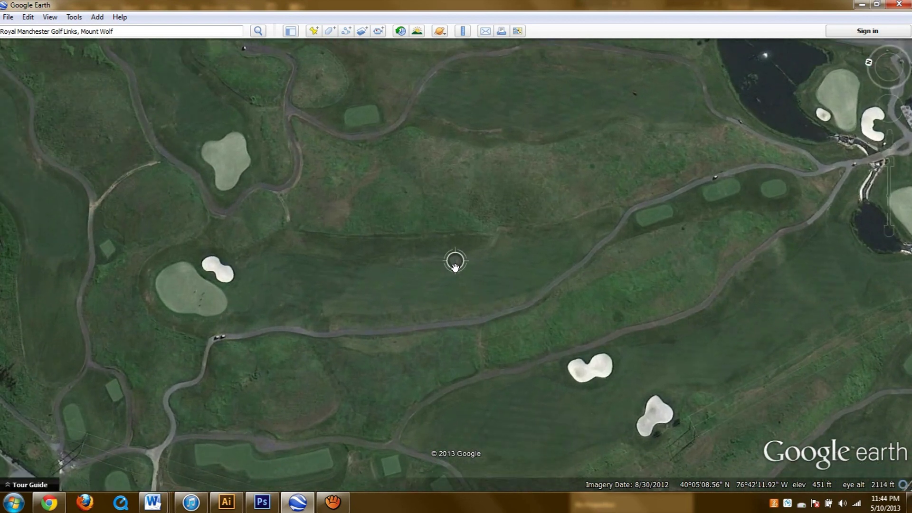
{"action": "scroll", "coordinate": [752, 208], "scroll_direction": "down", "scroll_amount": 1}
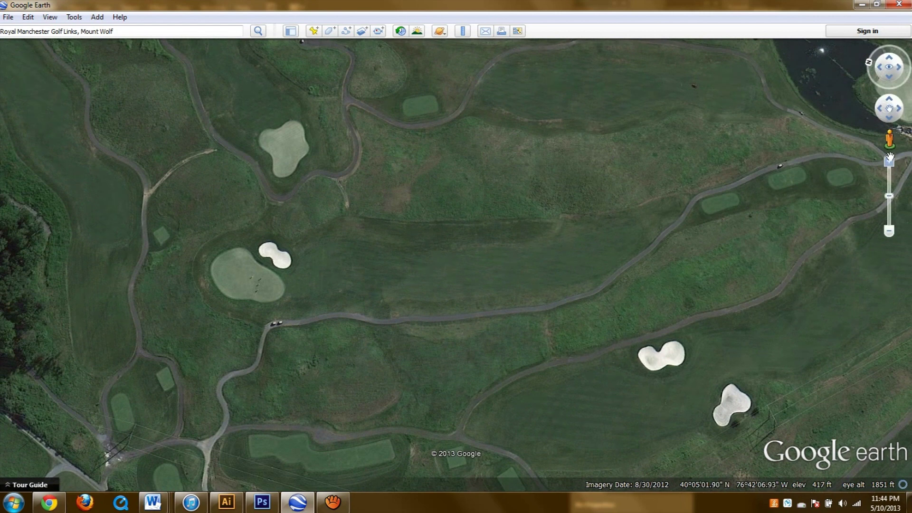
{"action": "left_click_drag", "start_coordinate": [546, 201], "coordinate": [499, 218]}
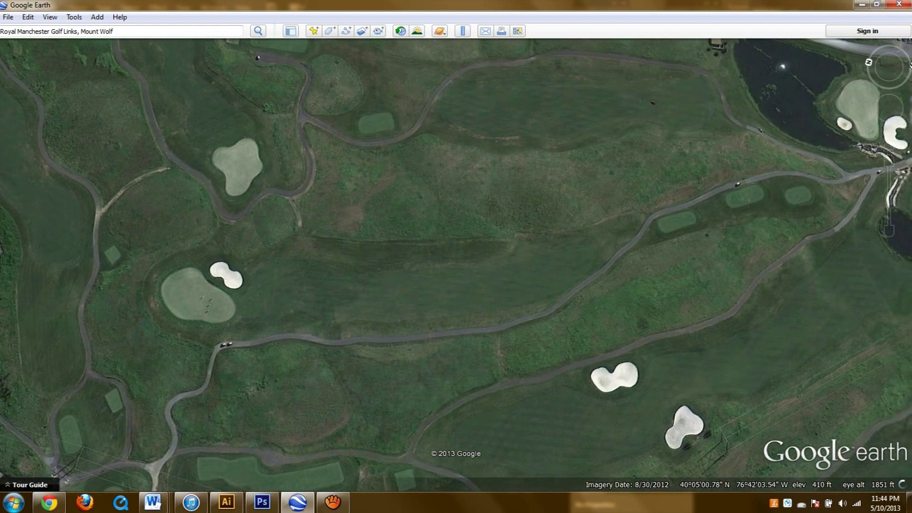
{"action": "left_click", "coordinate": [887, 76]}
{"action": "left_click_drag", "start_coordinate": [888, 79], "coordinate": [889, 80]}
{"action": "left_click_drag", "start_coordinate": [780, 95], "coordinate": [715, 312]}
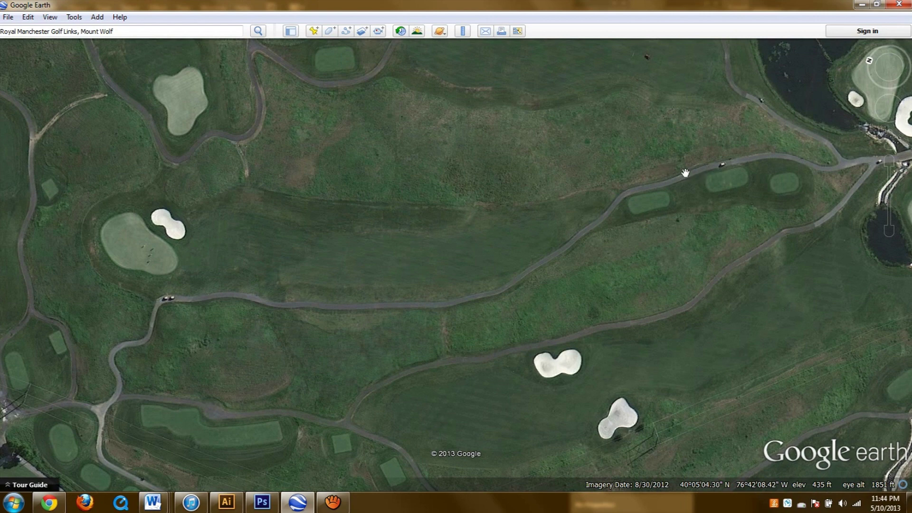
Check the File save options, dismiss them without saving, and move to Photoshop
{"action": "left_click", "coordinate": [11, 19]}
{"action": "mouse_move", "coordinate": [43, 47]}
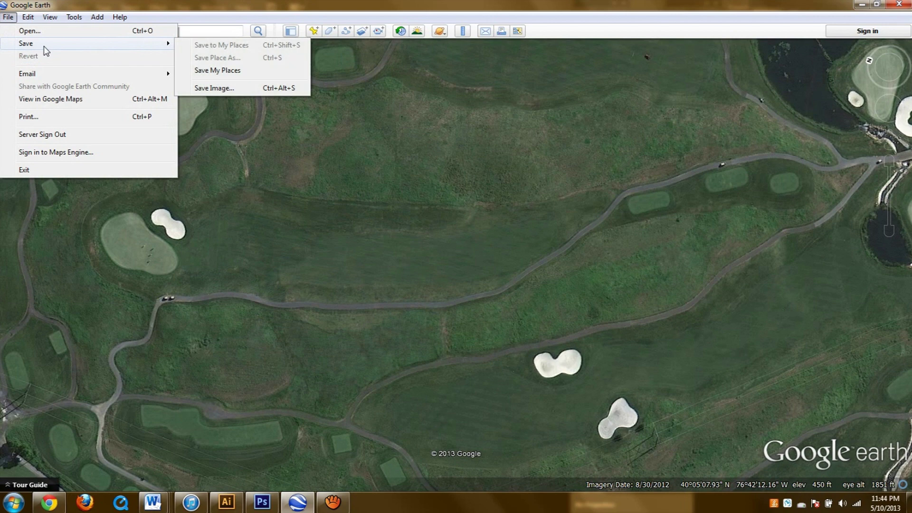
{"action": "left_click", "coordinate": [8, 17]}
{"action": "left_click", "coordinate": [28, 18]}
{"action": "mouse_move", "coordinate": [7, 19]}
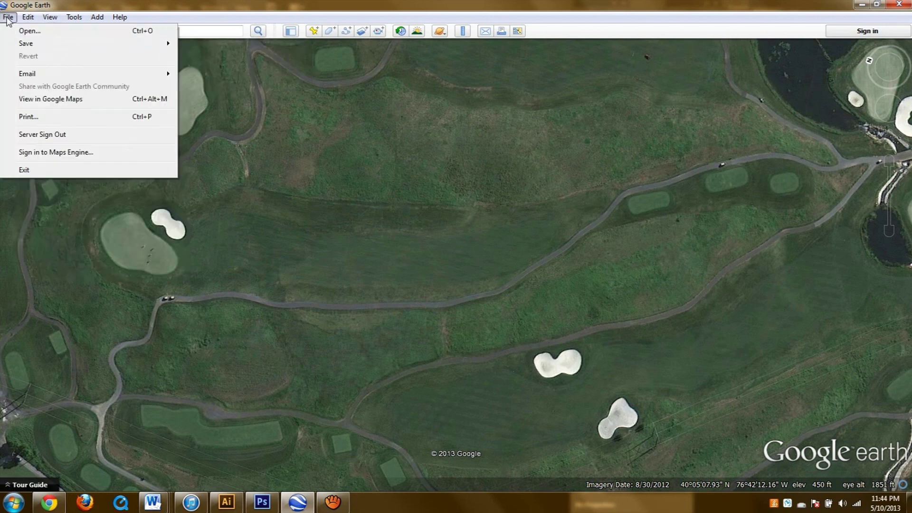
{"action": "left_click", "coordinate": [619, 216]}
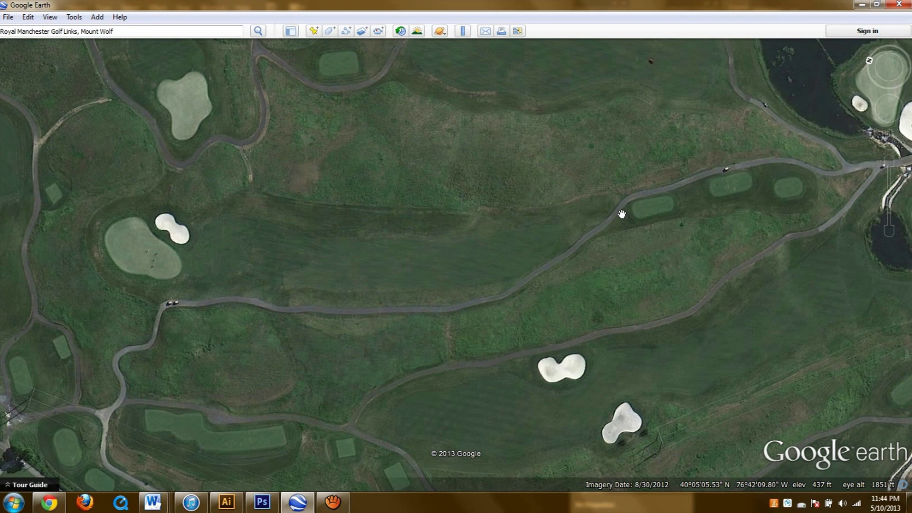
{"action": "left_click", "coordinate": [262, 502]}
Paste the Google Earth screenshot as a new layer and zoom in on it
{"action": "left_click", "coordinate": [50, 7]}
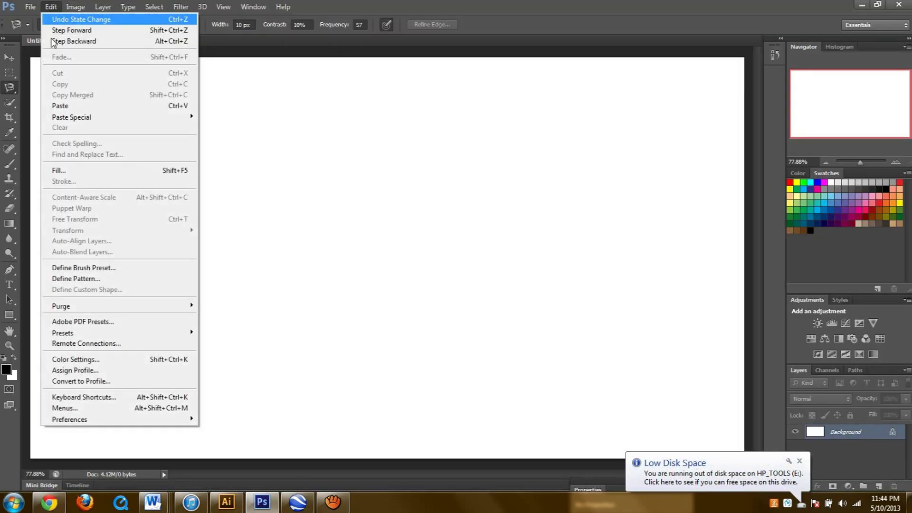
{"action": "left_click", "coordinate": [71, 105]}
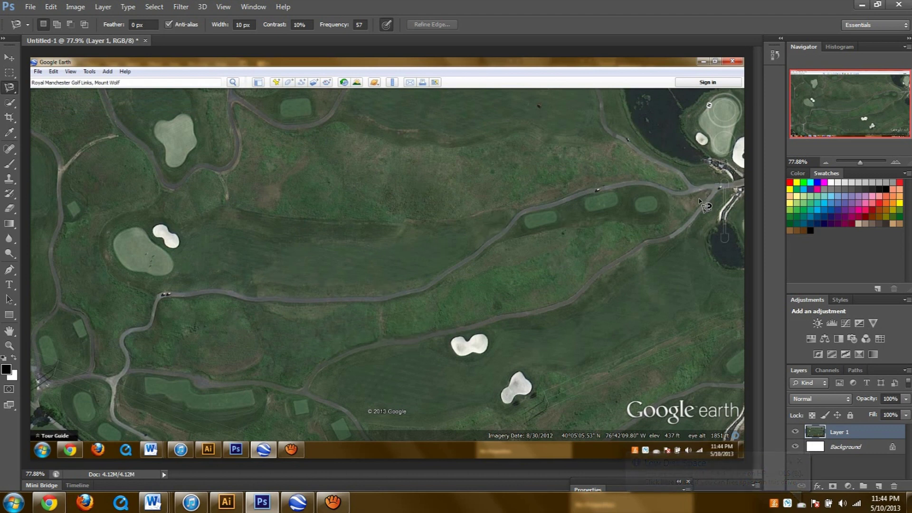
{"action": "mouse_move", "coordinate": [859, 162]}
{"action": "left_mouse_down"}
{"action": "mouse_move", "coordinate": [869, 161]}
{"action": "mouse_move", "coordinate": [861, 161]}
{"action": "left_mouse_up"}
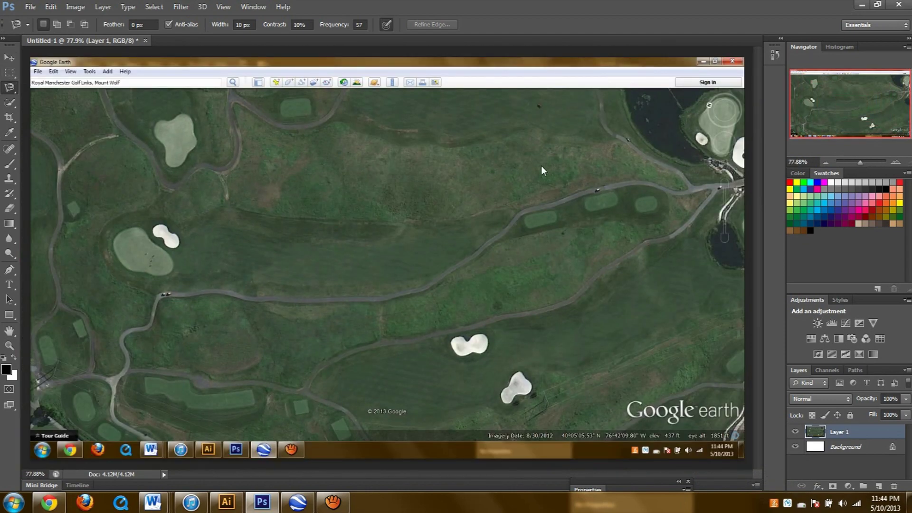
Trace the fairway outline with the Magnetic Lasso into a closed selection
{"action": "left_click", "coordinate": [14, 89]}
{"action": "left_click", "coordinate": [40, 109]}
{"action": "left_click", "coordinate": [643, 173]}
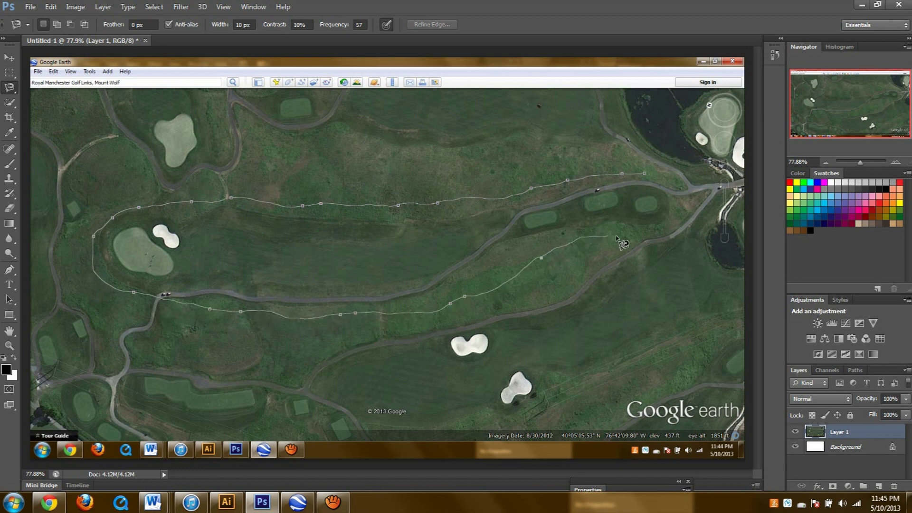
{"action": "left_click", "coordinate": [646, 176]}
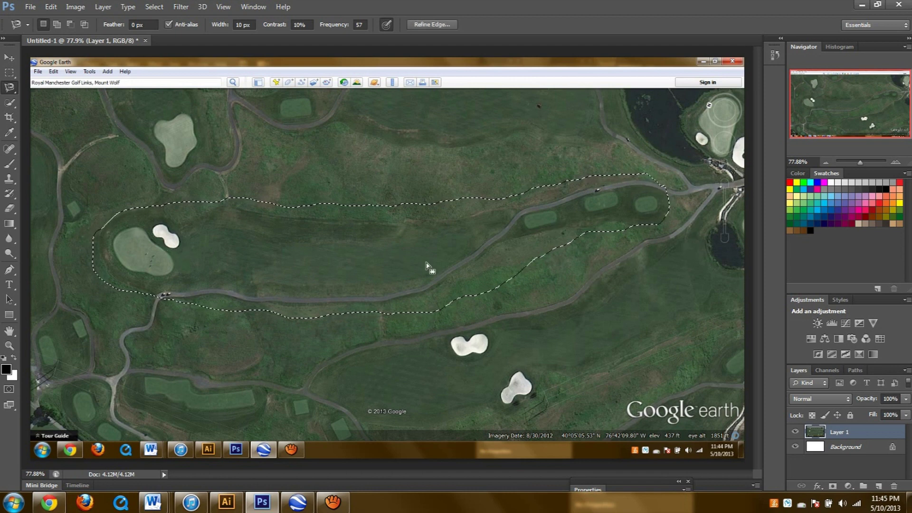
Refine the fairway selection edge with Smooth 100 and a 4.2 px feather
{"action": "left_click", "coordinate": [153, 6]}
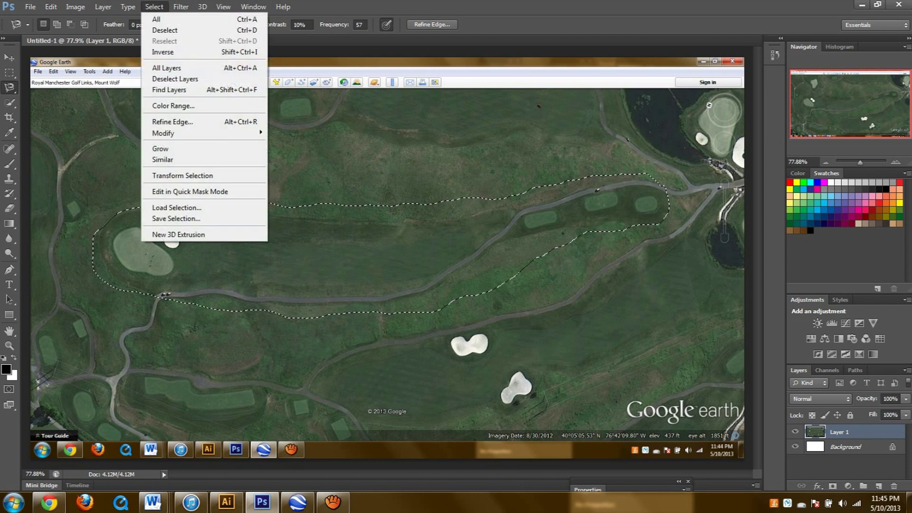
{"action": "left_click", "coordinate": [172, 122]}
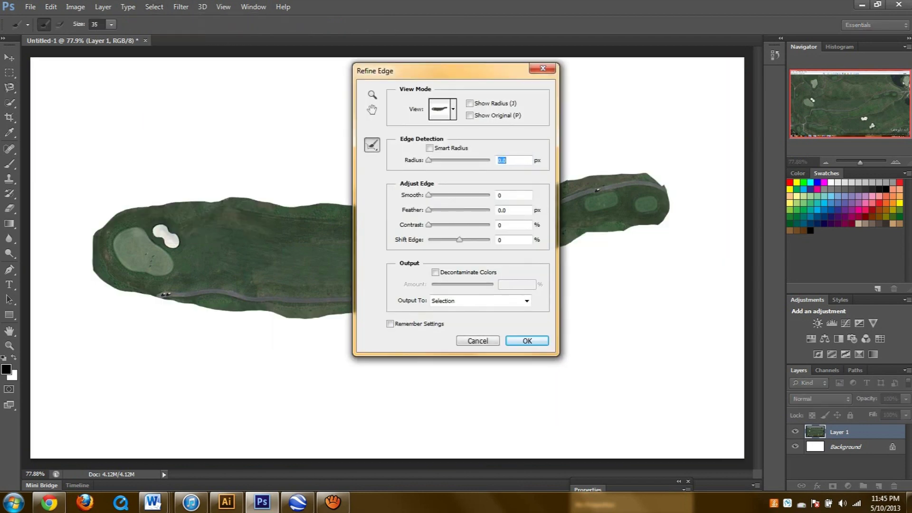
{"action": "left_click_drag", "start_coordinate": [431, 193], "coordinate": [500, 201]}
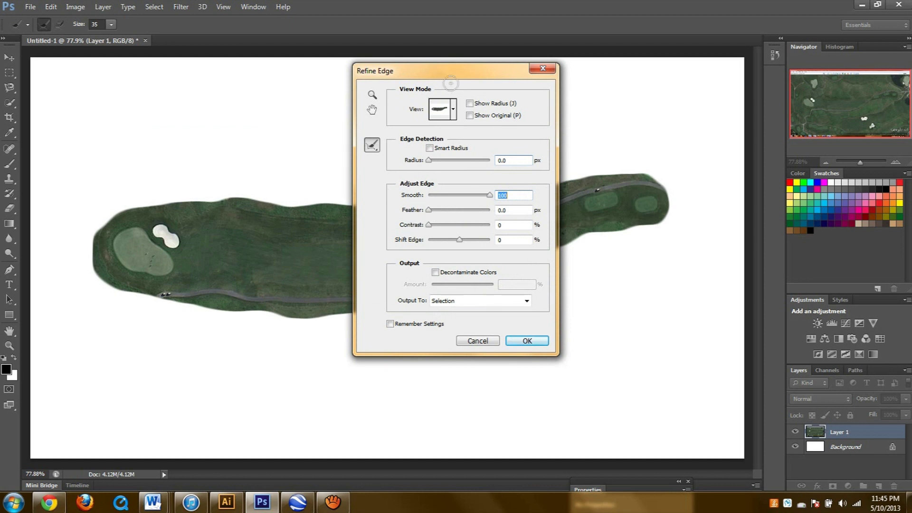
{"action": "left_click_drag", "start_coordinate": [449, 71], "coordinate": [613, 98]}
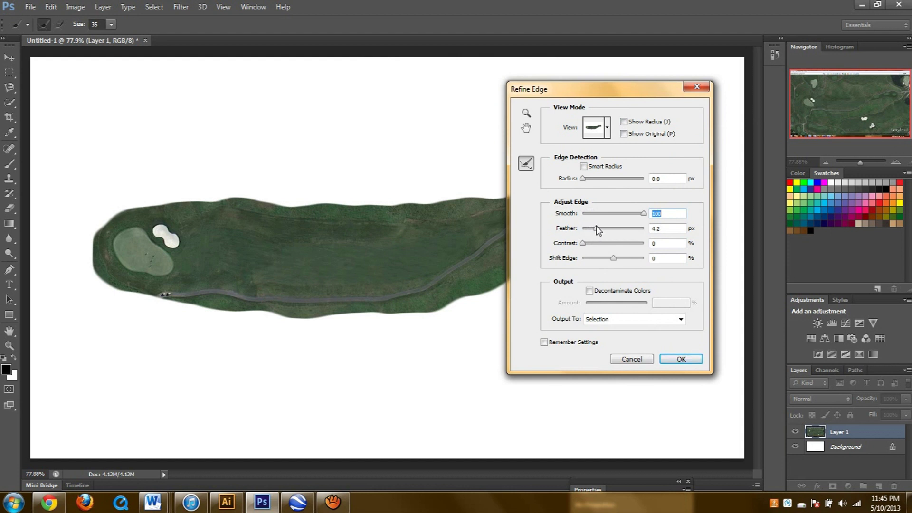
{"action": "left_click", "coordinate": [597, 227]}
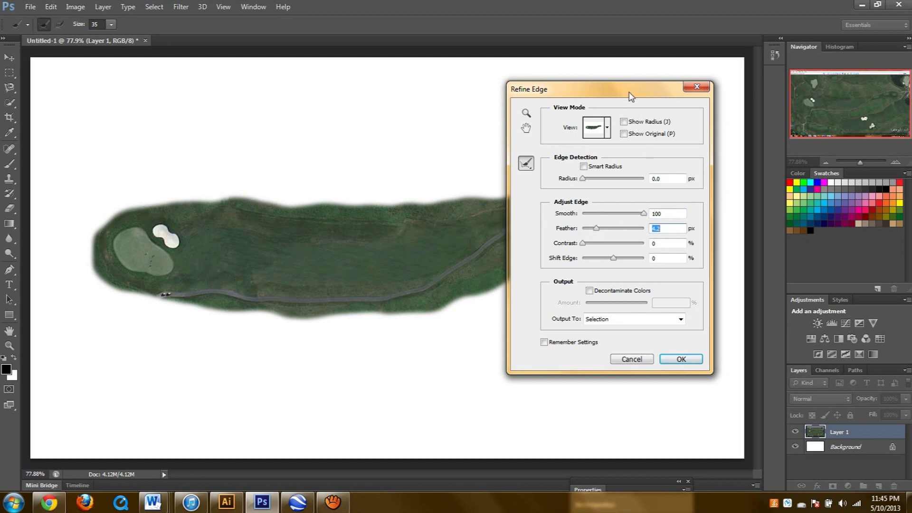
{"action": "left_click_drag", "start_coordinate": [631, 97], "coordinate": [810, 153]}
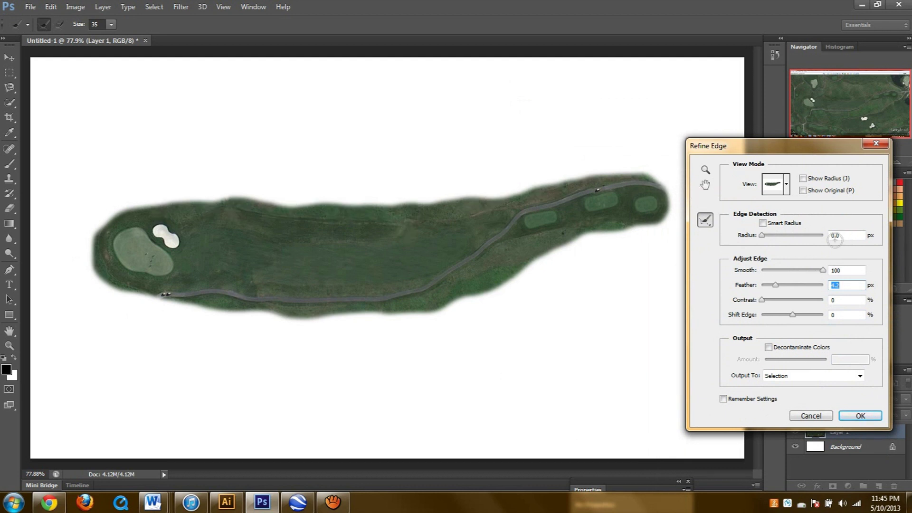
{"action": "left_click", "coordinate": [865, 418]}
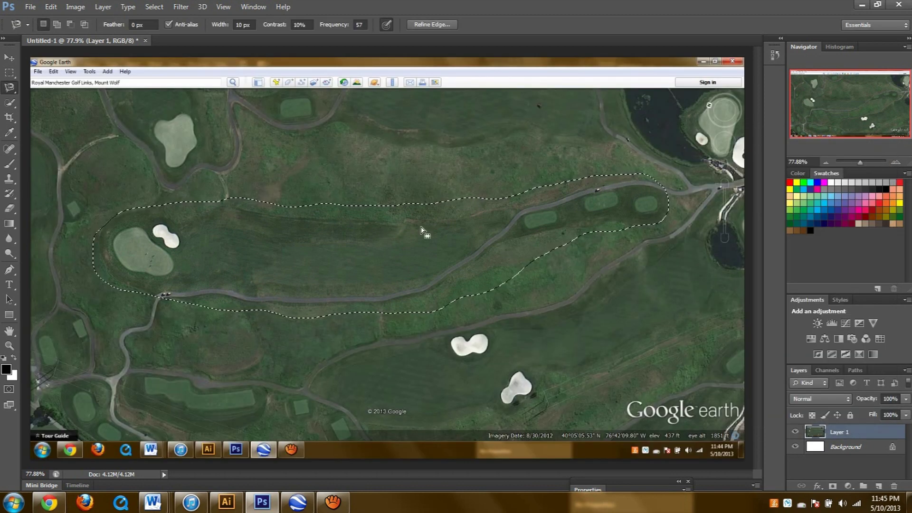
Cut the selected fairway from the screenshot and return to the Illustrator yardage book
{"action": "left_click", "coordinate": [50, 6]}
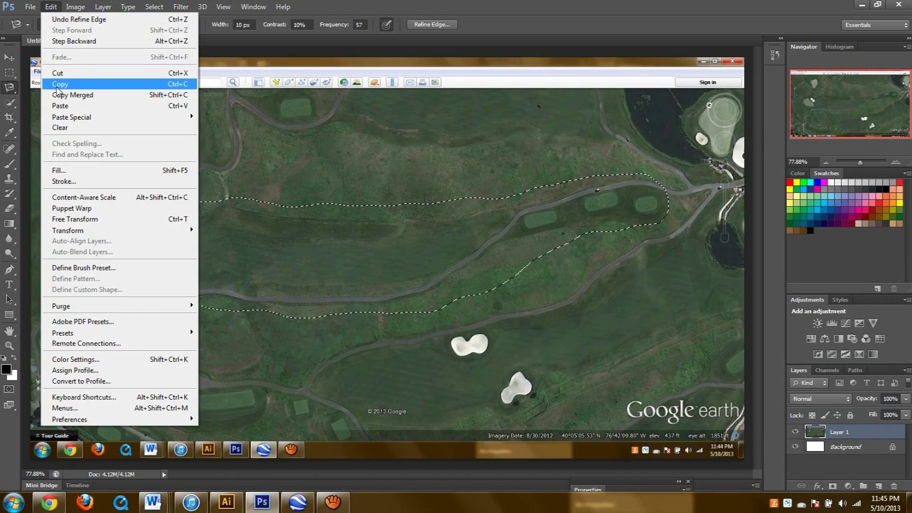
{"action": "left_click", "coordinate": [66, 76]}
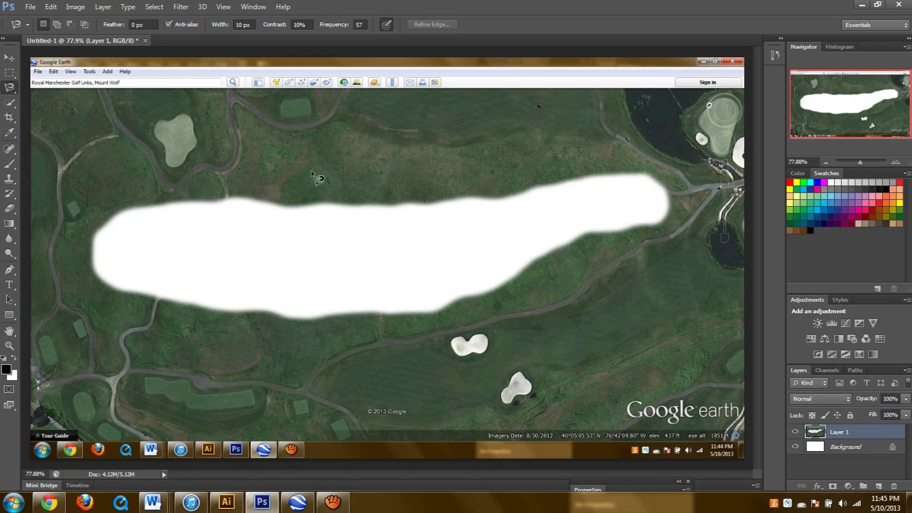
{"action": "left_click", "coordinate": [226, 503]}
{"action": "scroll", "coordinate": [480, 201], "scroll_direction": "down", "scroll_amount": 3}
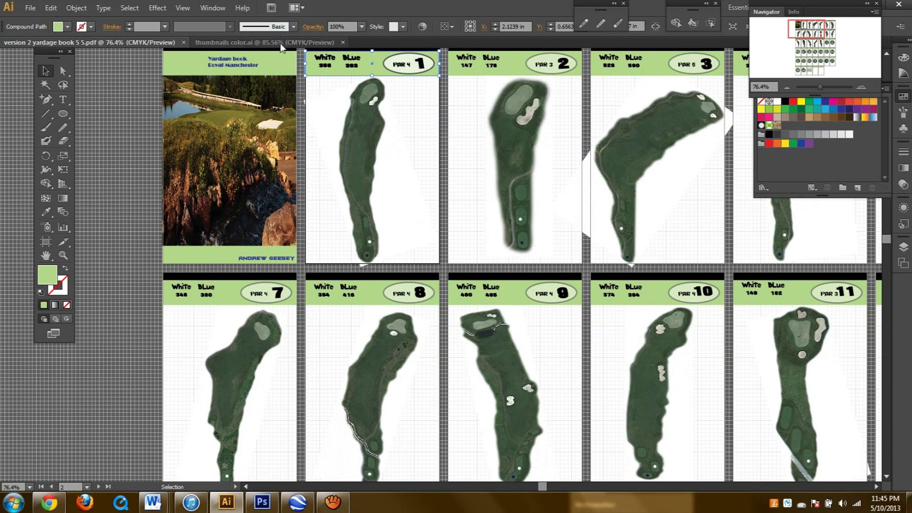
Create Untitled-3 with 40 artboards of 4 × 5 in, 7 columns, 0.28 in spacing
{"action": "left_click", "coordinate": [29, 8]}
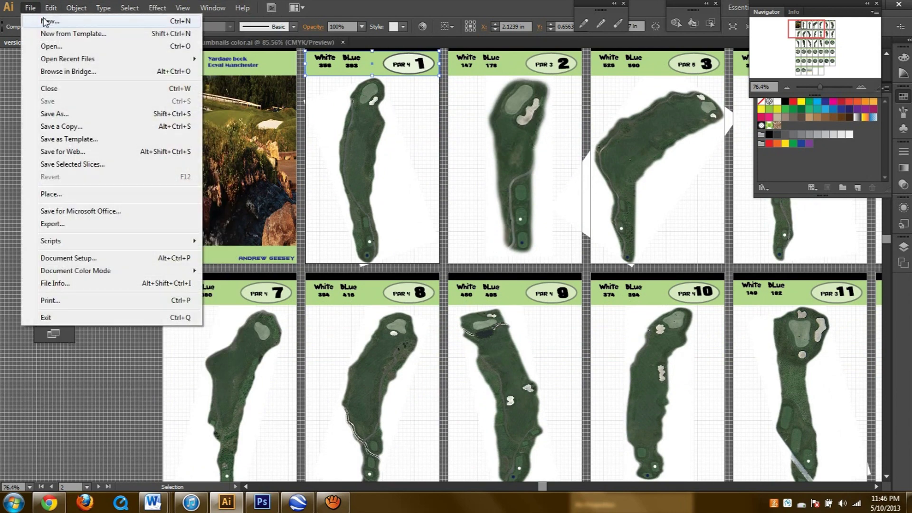
{"action": "left_click", "coordinate": [48, 21]}
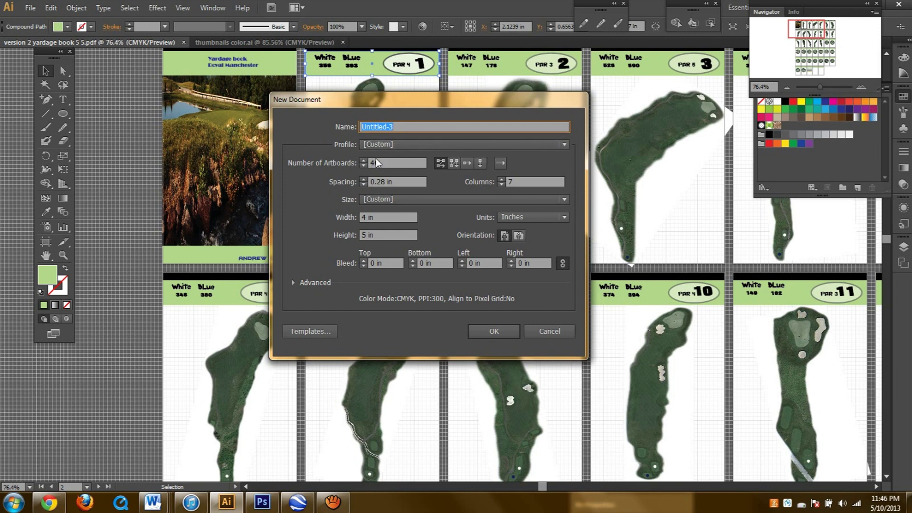
{"action": "left_click", "coordinate": [488, 335]}
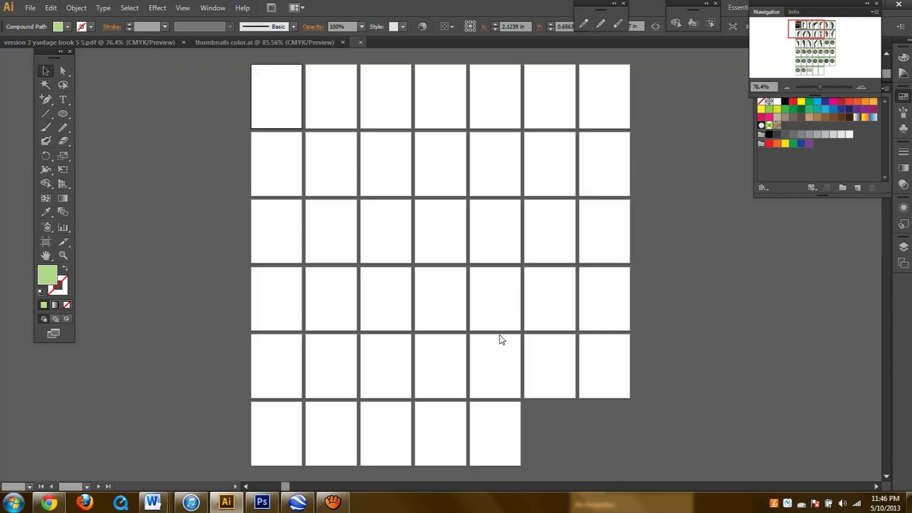
Paste the copied golf hole image into the new document
{"action": "scroll", "coordinate": [288, 135], "scroll_direction": "up", "scroll_amount": 4}
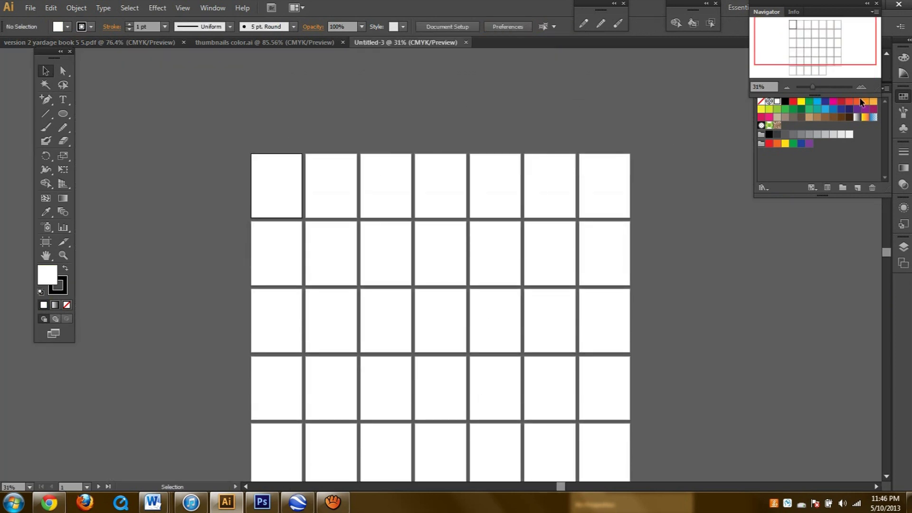
{"action": "left_click", "coordinate": [822, 88]}
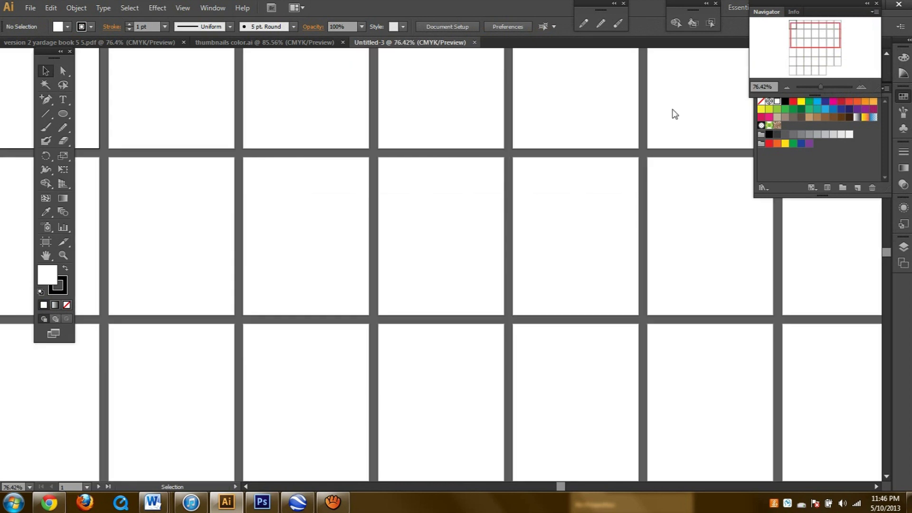
{"action": "left_click", "coordinate": [817, 88]}
{"action": "left_click", "coordinate": [51, 7]}
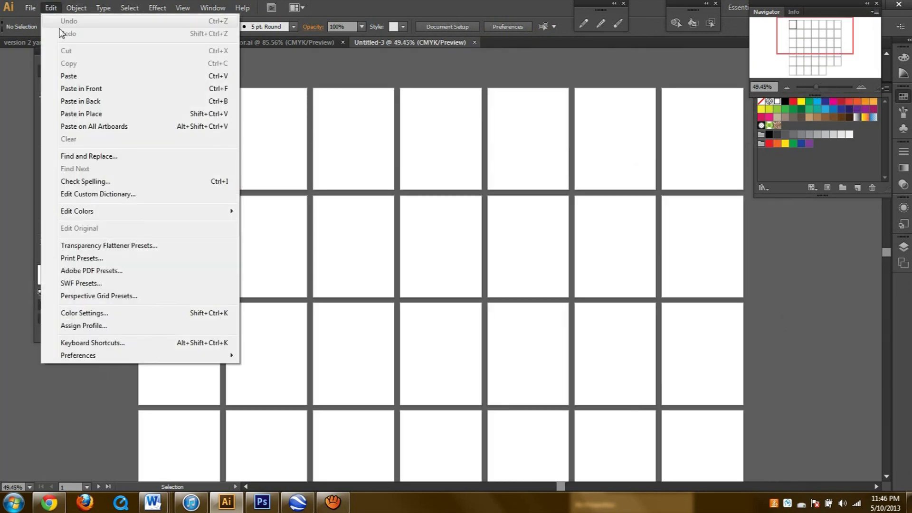
{"action": "left_click", "coordinate": [75, 74]}
Rotate the hole image 90° upright, shrink it into artboard 2, and zoom in on it
{"action": "left_click_drag", "start_coordinate": [454, 260], "coordinate": [446, 167]}
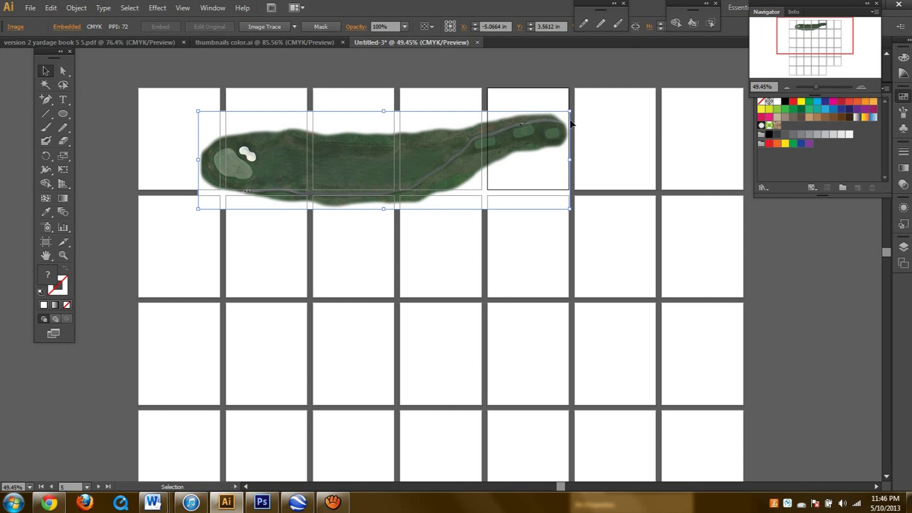
{"action": "left_click_drag", "start_coordinate": [571, 121], "coordinate": [415, 287]}
{"action": "left_click_drag", "start_coordinate": [283, 216], "coordinate": [282, 184]}
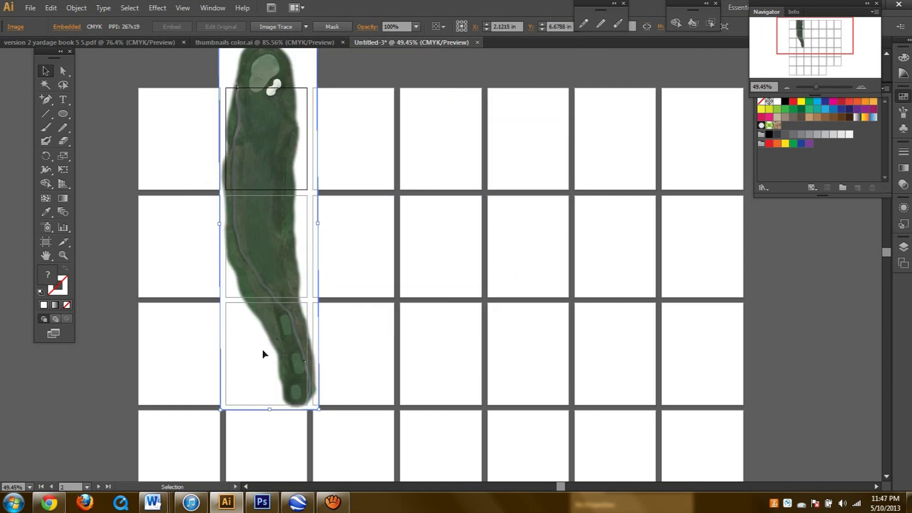
{"action": "left_click_drag", "start_coordinate": [264, 242], "coordinate": [261, 267]}
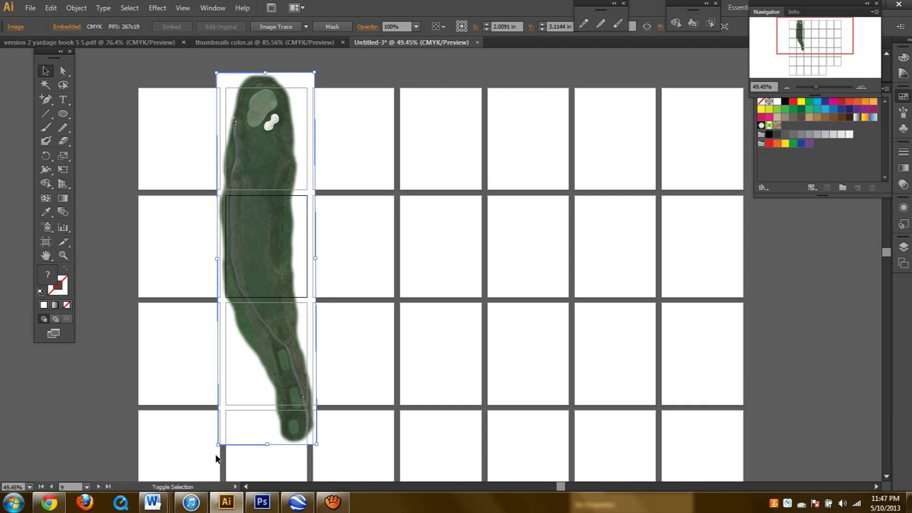
{"action": "left_click", "coordinate": [240, 415]}
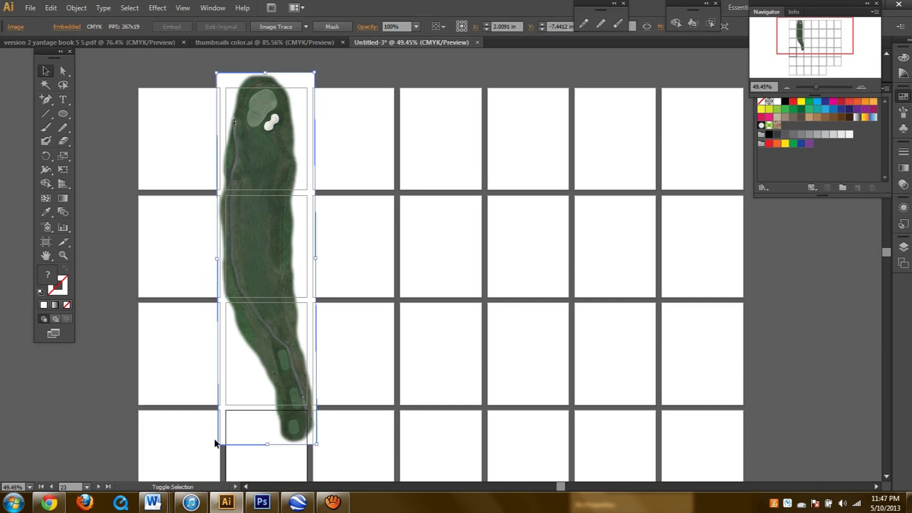
{"action": "left_click_drag", "start_coordinate": [220, 447], "coordinate": [263, 182]}
{"action": "left_click_drag", "start_coordinate": [300, 140], "coordinate": [265, 148]}
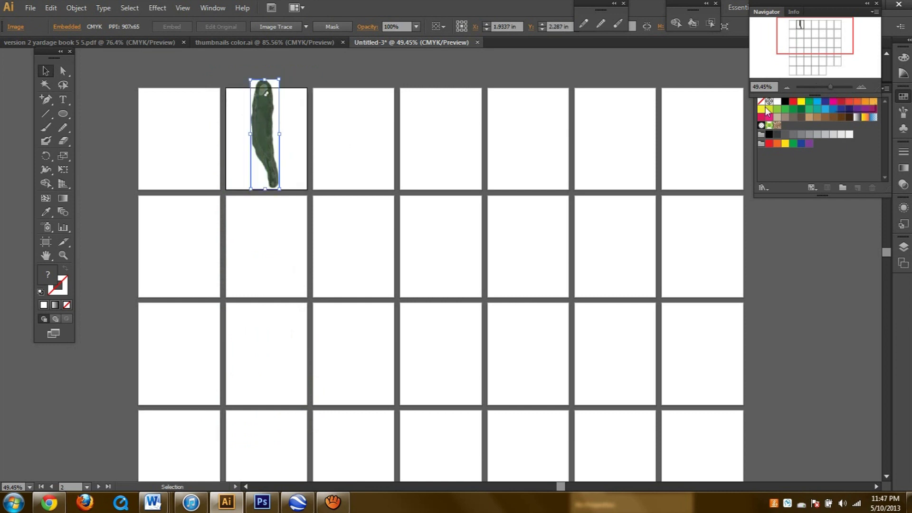
{"action": "scroll", "coordinate": [402, 228], "scroll_direction": "up", "scroll_amount": 5}
{"action": "left_click_drag", "start_coordinate": [815, 52], "coordinate": [799, 21]}
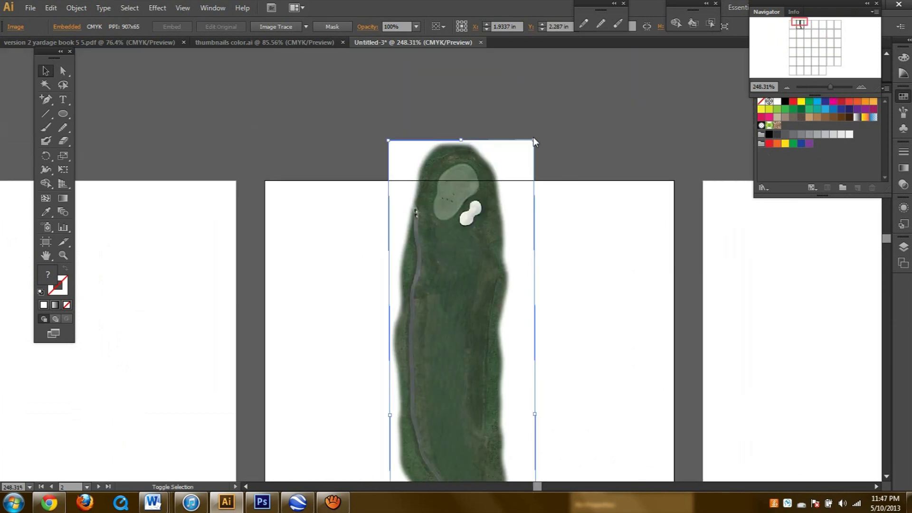
Scale the fairway image down slightly and rotate it a little on the second artboard
{"action": "left_click_drag", "start_coordinate": [534, 139], "coordinate": [536, 231]}
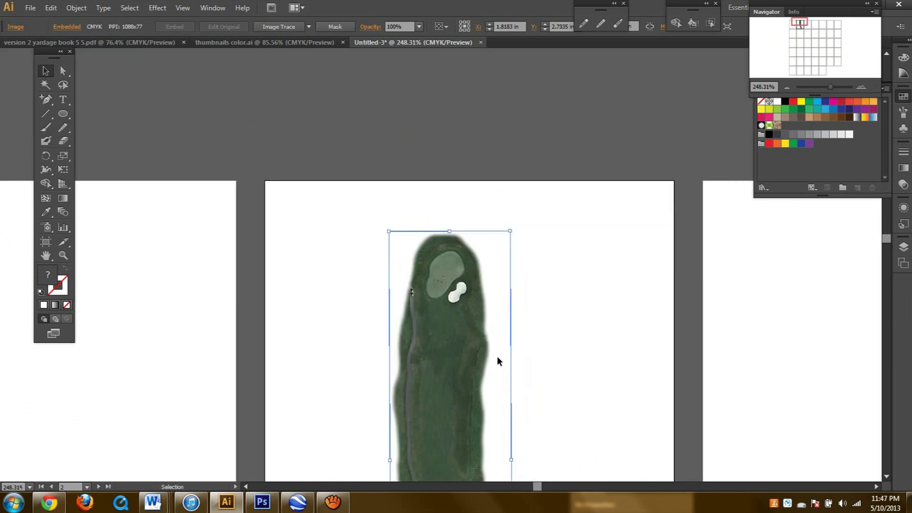
{"action": "scroll", "coordinate": [497, 359], "scroll_direction": "down", "scroll_amount": 5}
{"action": "scroll", "coordinate": [466, 317], "scroll_direction": "up", "scroll_amount": 2}
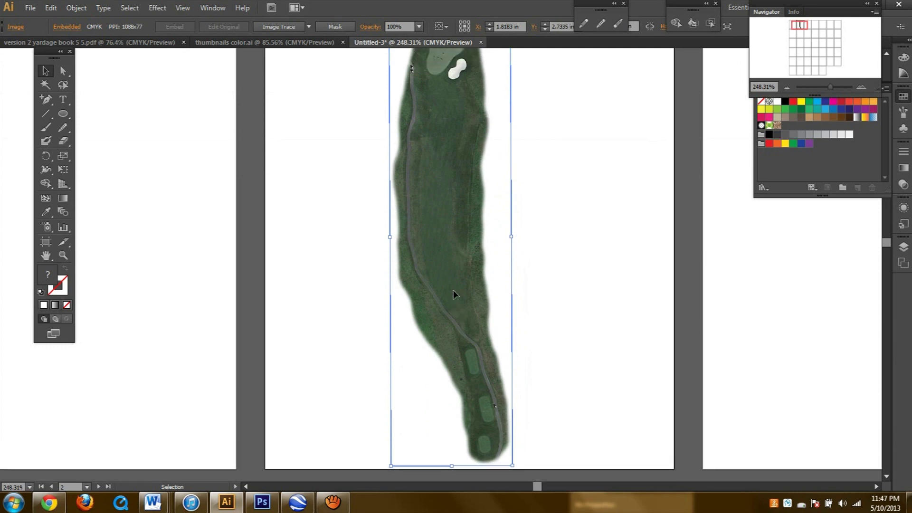
{"action": "scroll", "coordinate": [490, 268], "scroll_direction": "down", "scroll_amount": 1}
{"action": "scroll", "coordinate": [515, 426], "scroll_direction": "down", "scroll_amount": 1}
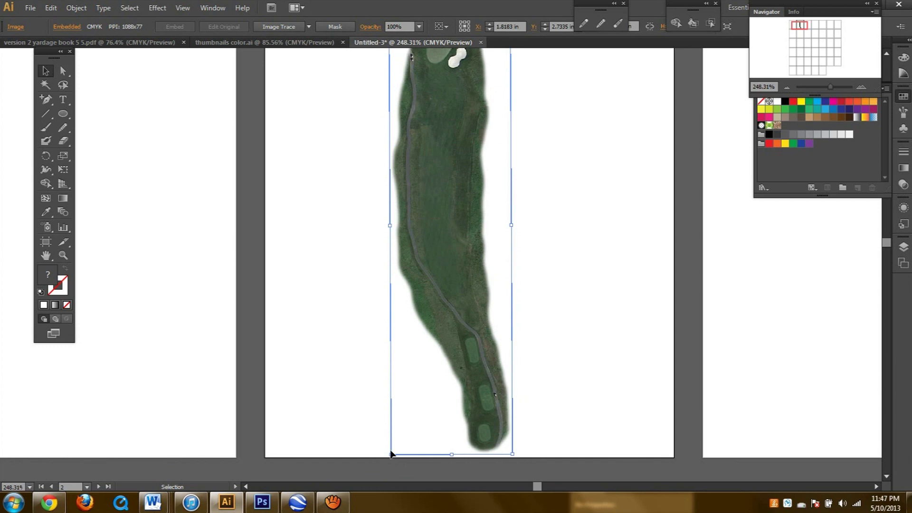
{"action": "left_click_drag", "start_coordinate": [391, 450], "coordinate": [356, 417]}
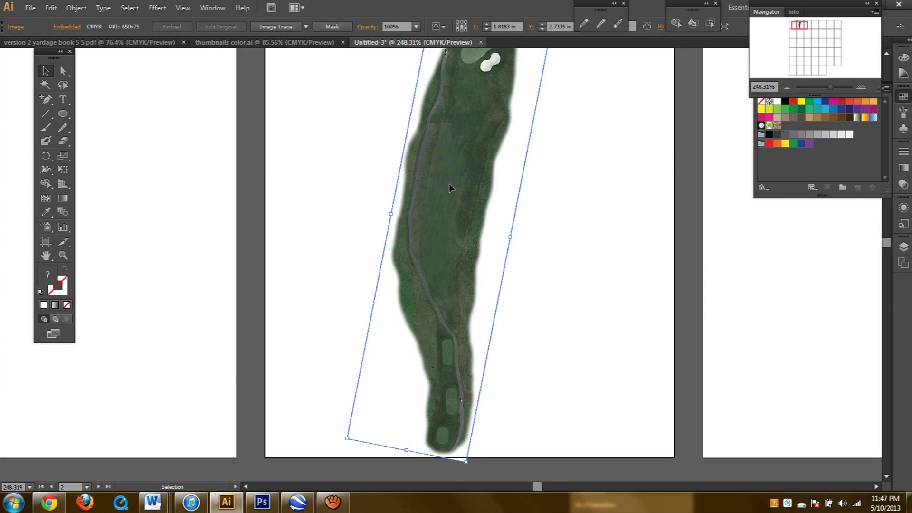
{"action": "scroll", "coordinate": [449, 183], "scroll_direction": "up", "scroll_amount": 5}
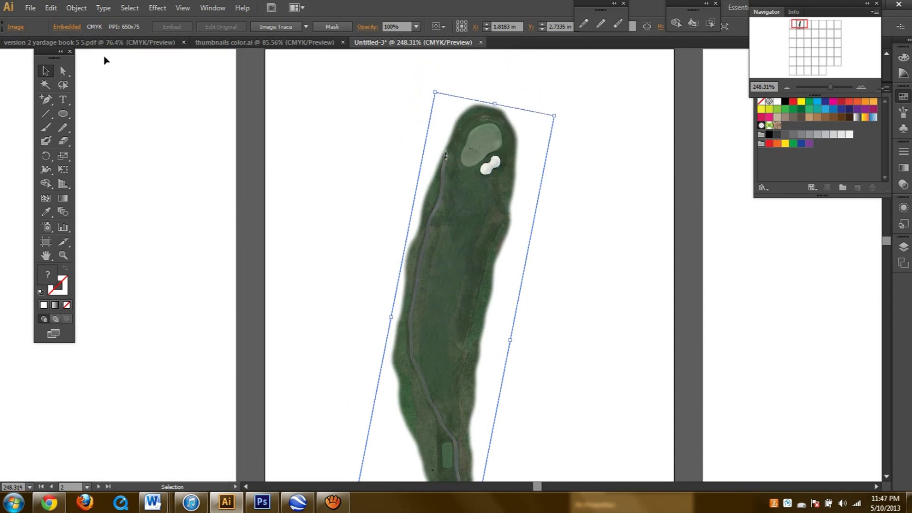
Switch to the finished yardage book and scroll through its pages
{"action": "left_click", "coordinate": [79, 40]}
{"action": "scroll", "coordinate": [397, 185], "scroll_direction": "down", "scroll_amount": 10}
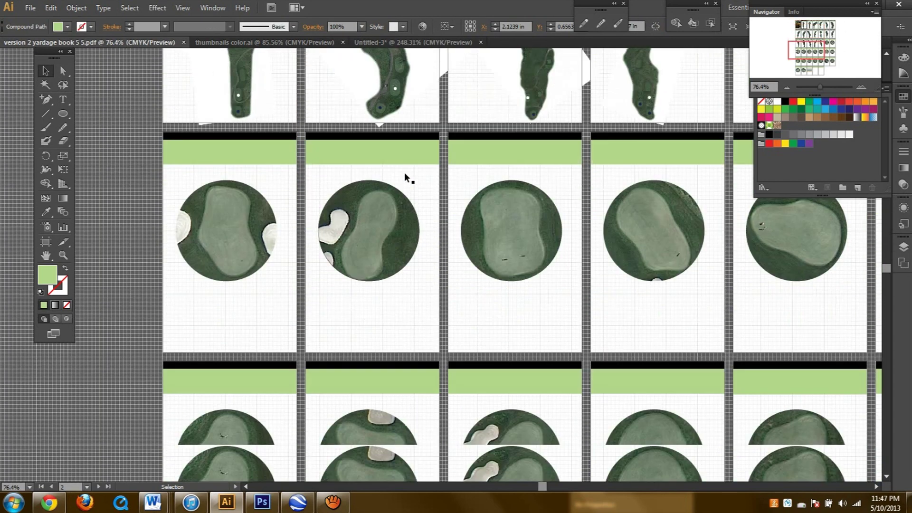
{"action": "scroll", "coordinate": [407, 173], "scroll_direction": "up", "scroll_amount": 10}
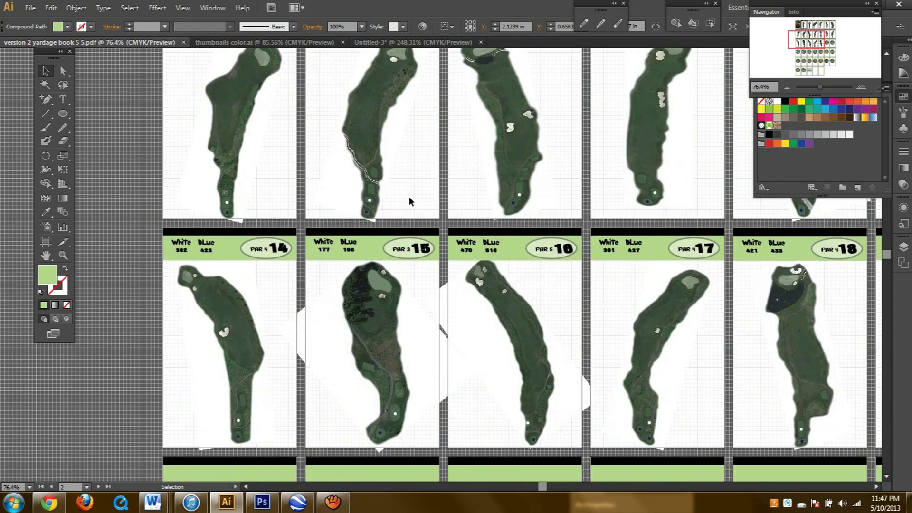
{"action": "scroll", "coordinate": [409, 197], "scroll_direction": "up", "scroll_amount": 4}
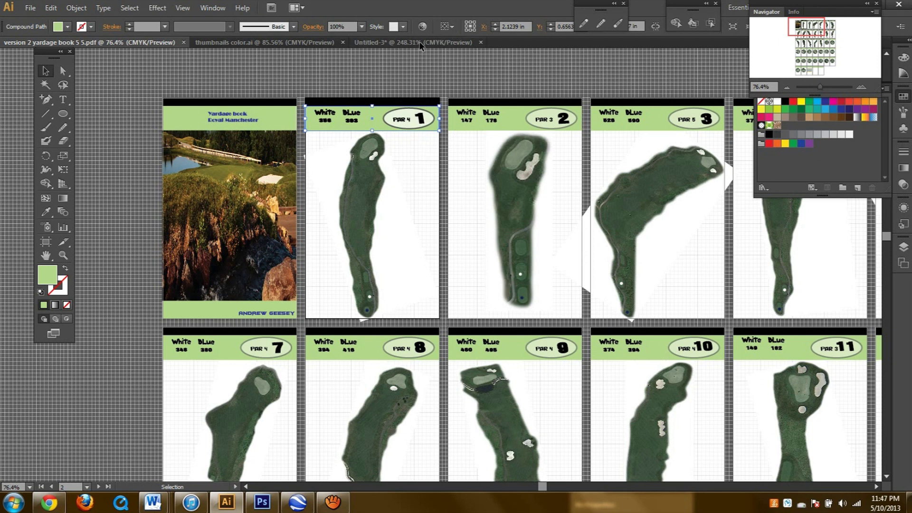
Return to Untitled-3, look over the layout, then minimise Illustrator to show Photoshop
{"action": "left_click", "coordinate": [446, 45]}
{"action": "scroll", "coordinate": [546, 261], "scroll_direction": "down", "scroll_amount": 5}
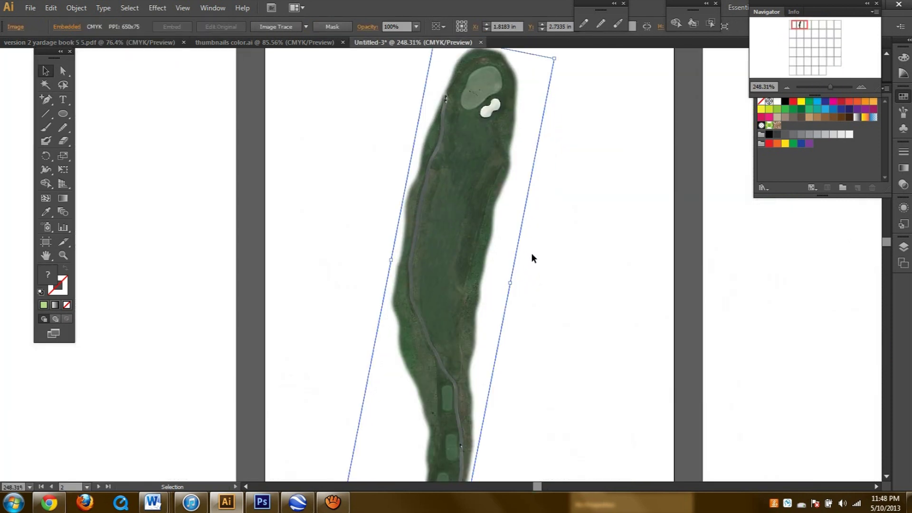
{"action": "scroll", "coordinate": [503, 261], "scroll_direction": "up", "scroll_amount": 2}
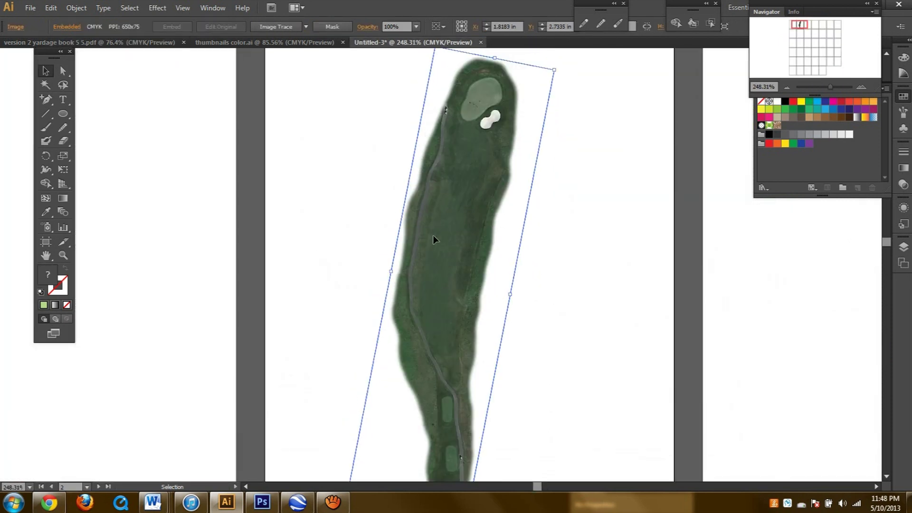
{"action": "scroll", "coordinate": [518, 215], "scroll_direction": "down", "scroll_amount": 2}
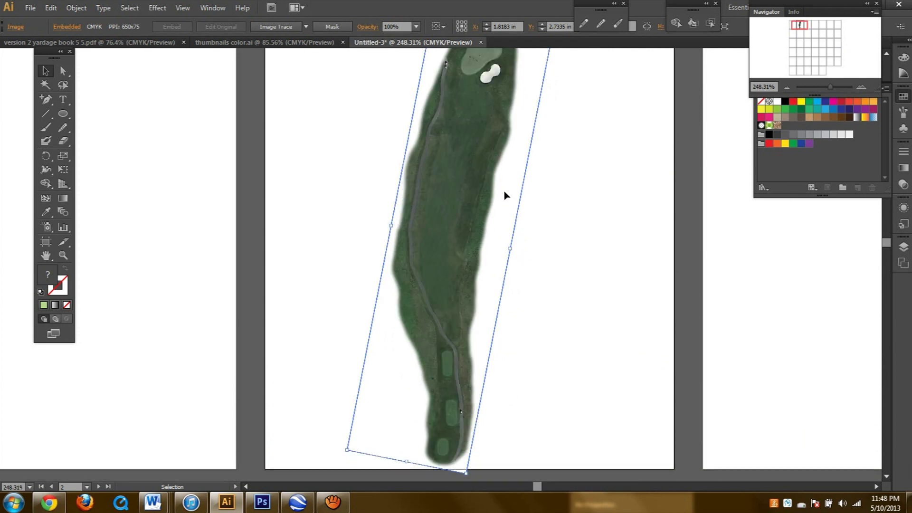
{"action": "left_click", "coordinate": [225, 503]}
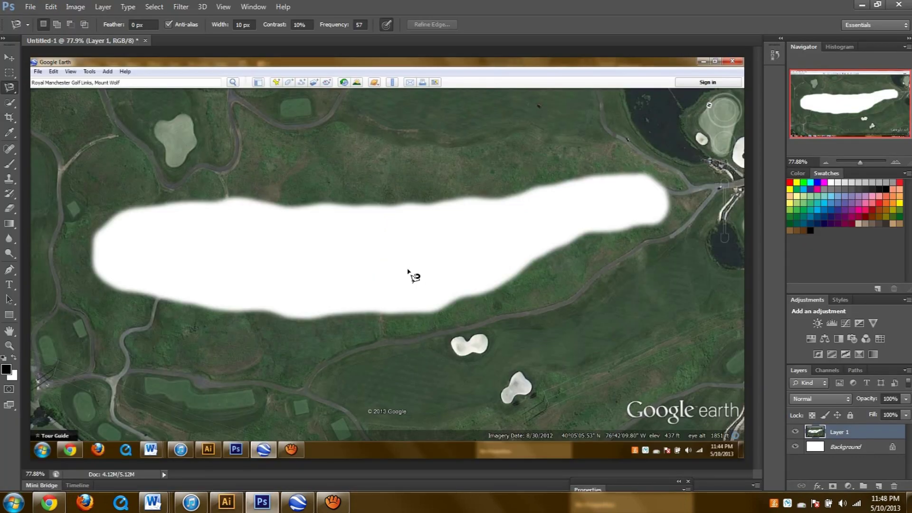
Bring Google Earth forward and pan and zoom toward the putting green
{"action": "left_click", "coordinate": [297, 505]}
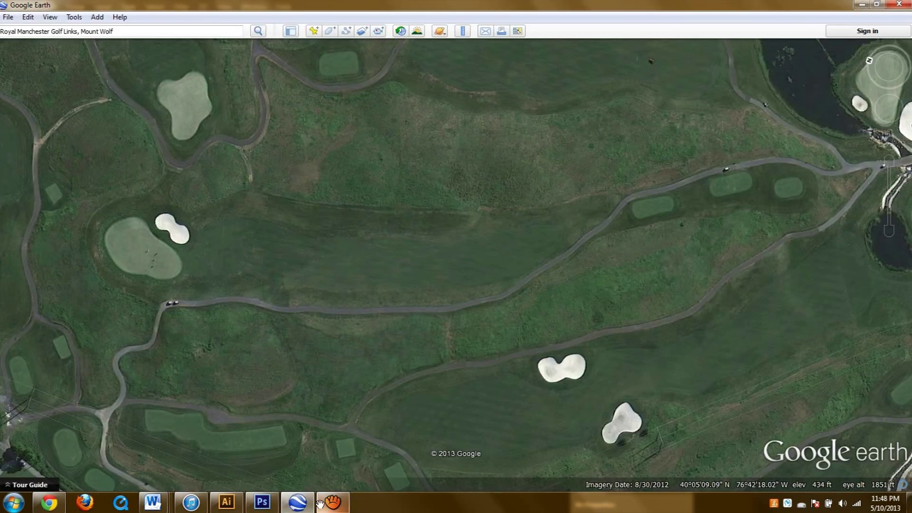
{"action": "left_click_drag", "start_coordinate": [234, 235], "coordinate": [387, 237]}
{"action": "scroll", "coordinate": [409, 244], "scroll_direction": "up", "scroll_amount": 3}
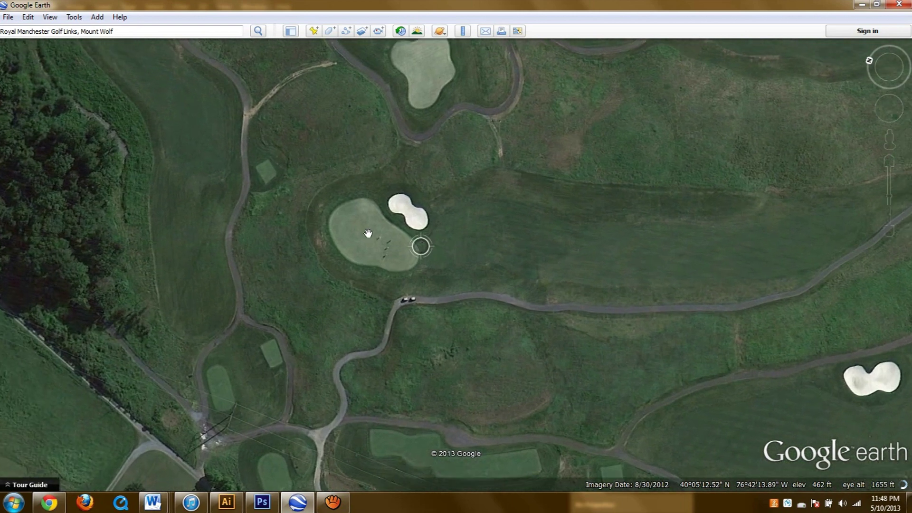
{"action": "scroll", "coordinate": [411, 245], "scroll_direction": "up", "scroll_amount": 1}
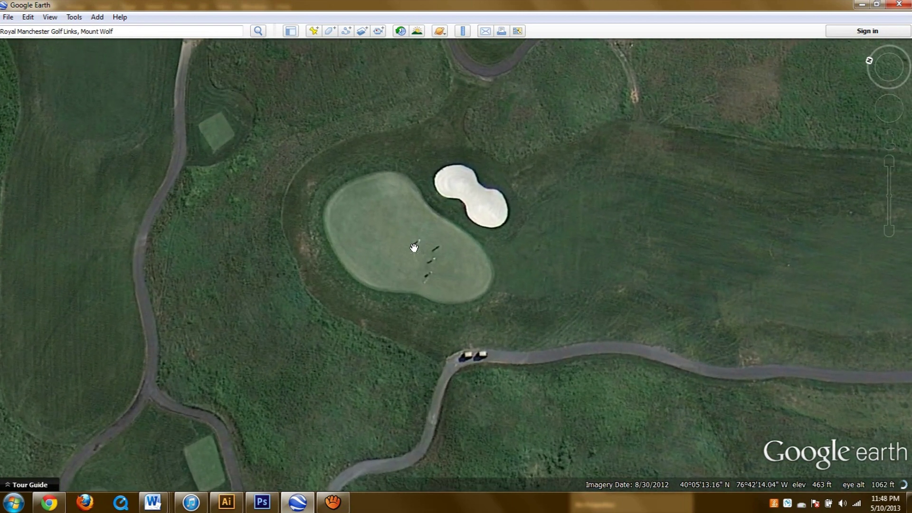
{"action": "mouse_move", "coordinate": [894, 64]}
{"action": "left_click_drag", "start_coordinate": [895, 64], "coordinate": [892, 81]}
Centre the putting green and its sand bunker in the aerial view
{"action": "left_click_drag", "start_coordinate": [470, 260], "coordinate": [477, 299]}
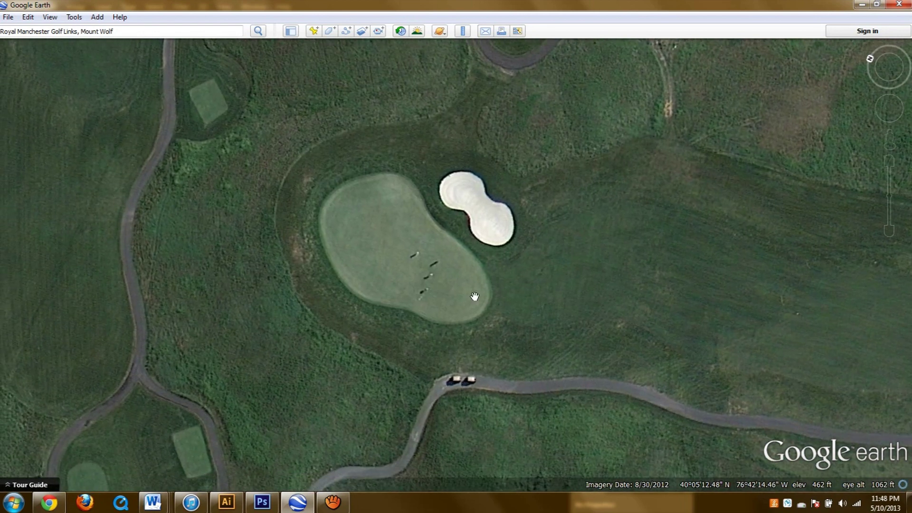
{"action": "left_click_drag", "start_coordinate": [425, 238], "coordinate": [485, 231]}
{"action": "mouse_move", "coordinate": [892, 77]}
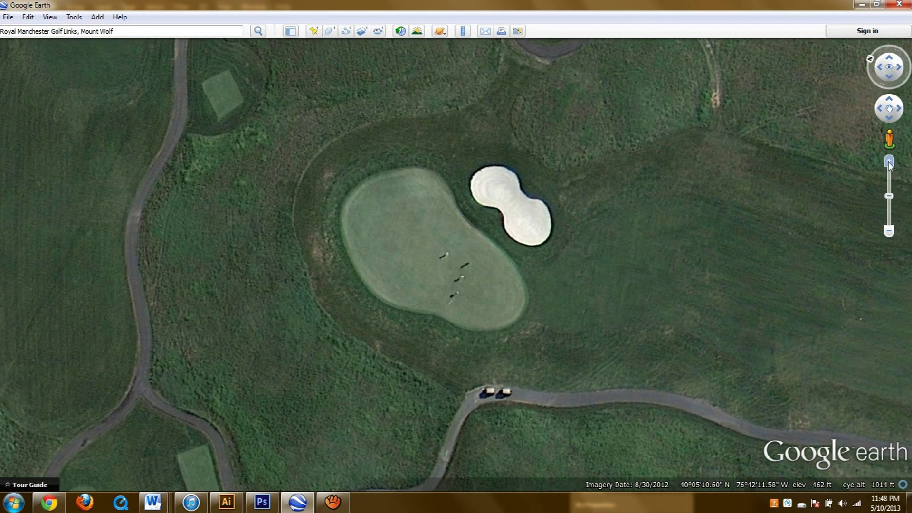
{"action": "scroll", "coordinate": [522, 195], "scroll_direction": "up", "scroll_amount": 3}
{"action": "left_click_drag", "start_coordinate": [720, 266], "coordinate": [655, 184]}
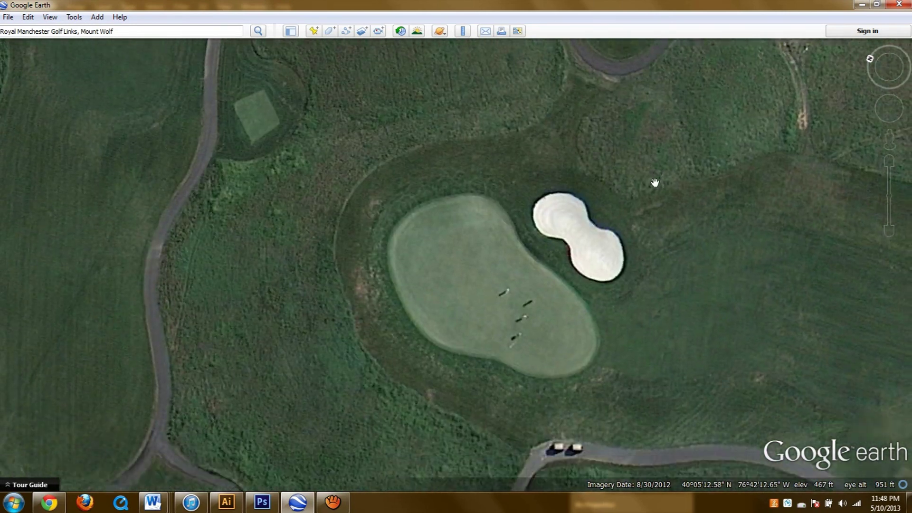
{"action": "mouse_move", "coordinate": [892, 81]}
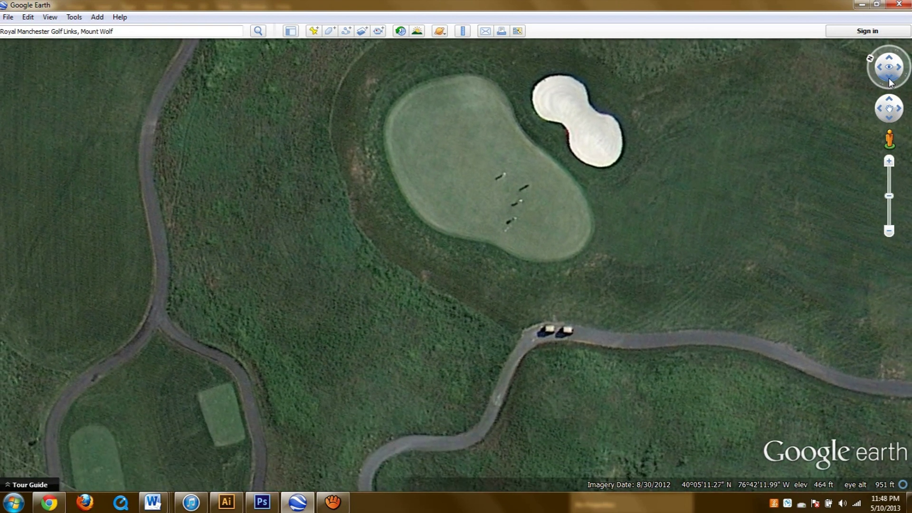
{"action": "left_click_drag", "start_coordinate": [549, 112], "coordinate": [516, 192]}
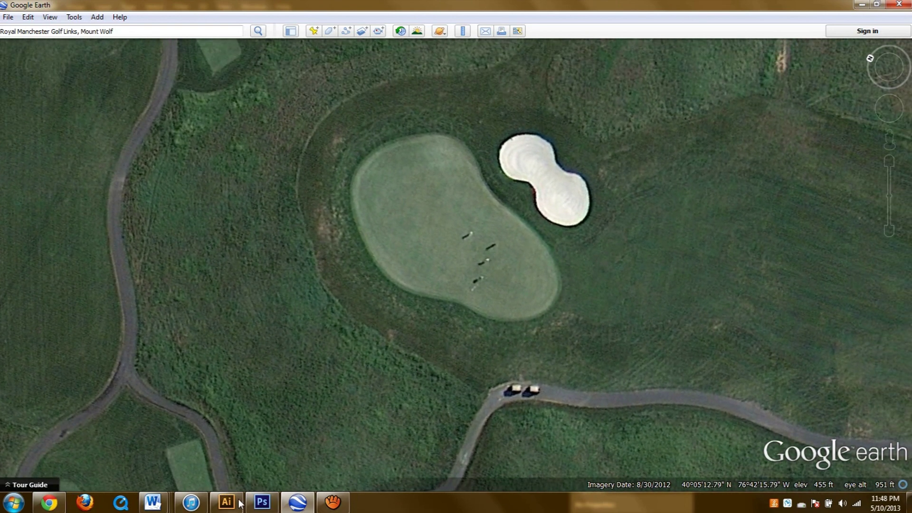
In Photoshop, step backward four times to remove the white fill, selection and old screenshot layer
{"action": "left_click", "coordinate": [261, 503]}
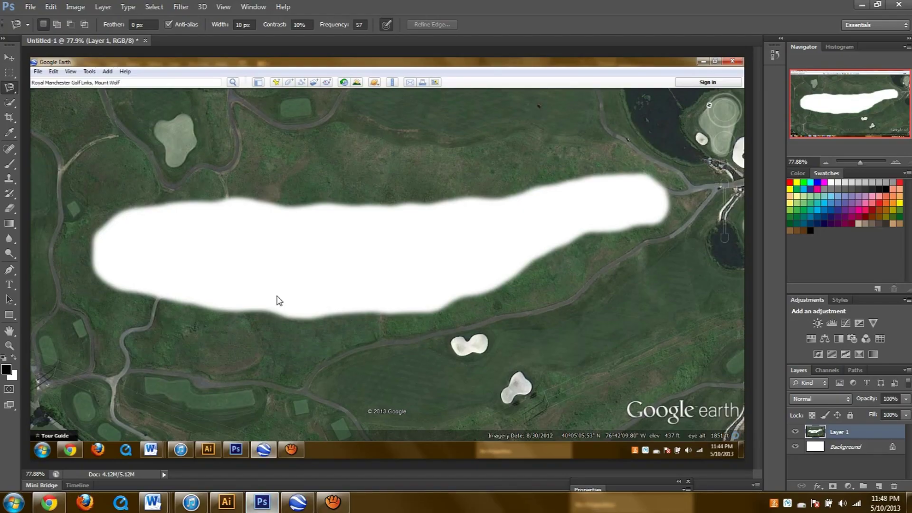
{"action": "left_click", "coordinate": [51, 7]}
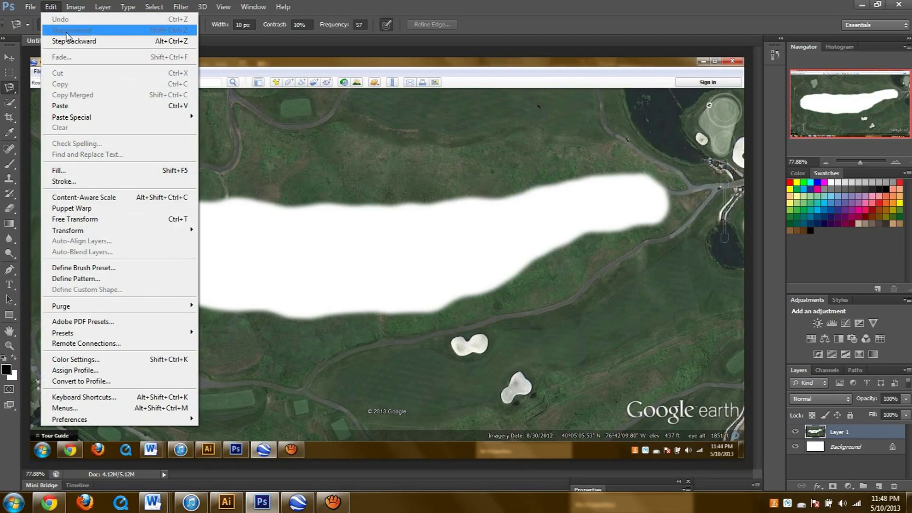
{"action": "left_click", "coordinate": [71, 41]}
{"action": "left_click", "coordinate": [51, 6]}
{"action": "left_click", "coordinate": [71, 41]}
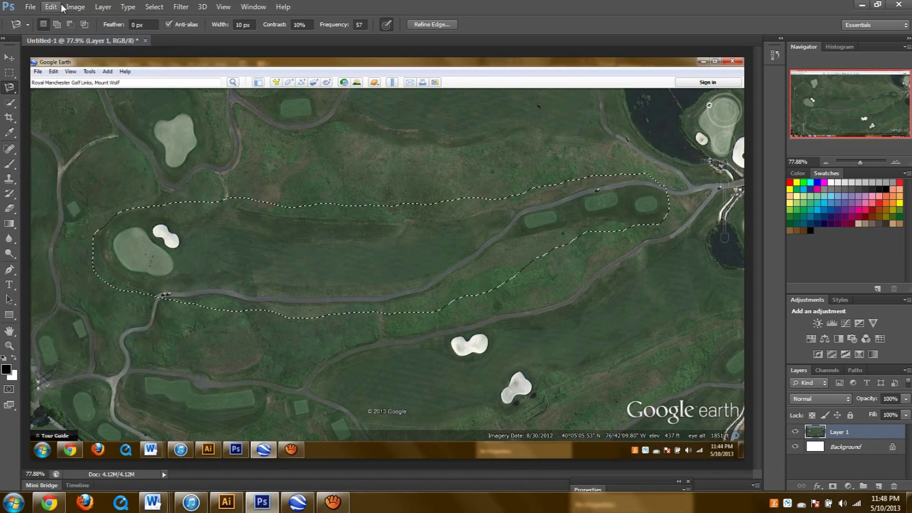
{"action": "left_click", "coordinate": [52, 6]}
{"action": "left_click", "coordinate": [71, 41]}
{"action": "left_click", "coordinate": [59, 9]}
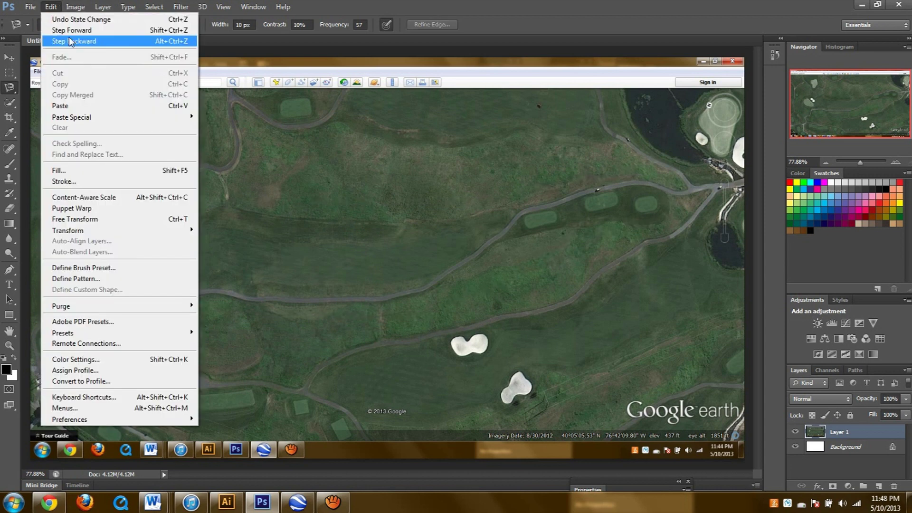
{"action": "left_click", "coordinate": [71, 41]}
Paste the new Google Earth screenshot and trace a selection around the green's fringe
{"action": "left_click", "coordinate": [52, 7]}
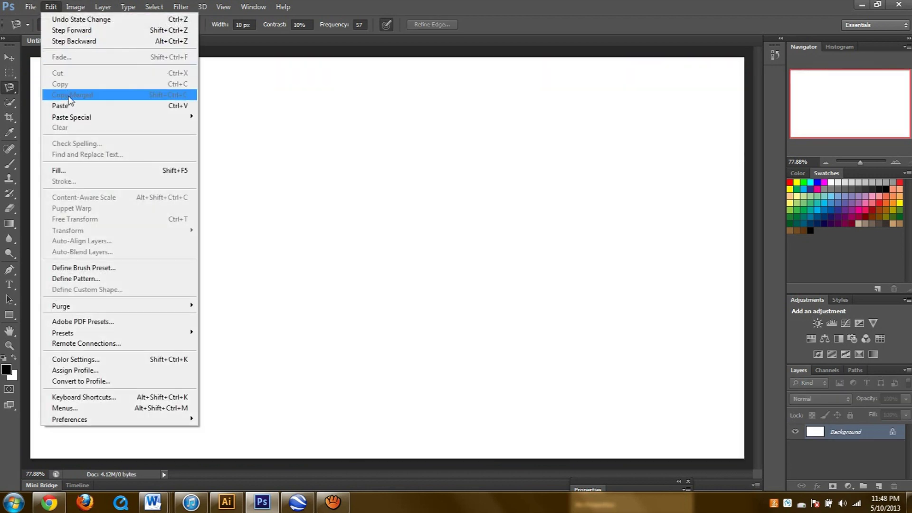
{"action": "left_click", "coordinate": [71, 104]}
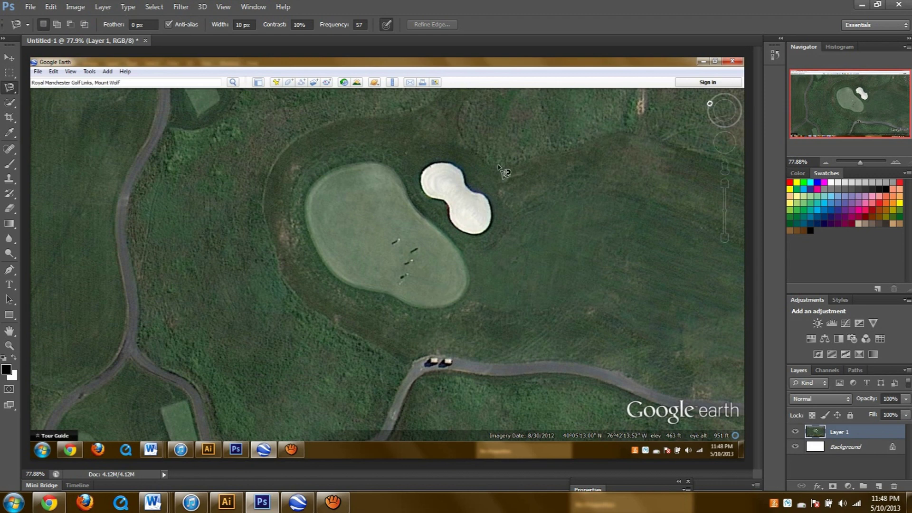
{"action": "left_click", "coordinate": [504, 147]}
{"action": "mouse_move", "coordinate": [281, 169]}
{"action": "left_mouse_down"}
{"action": "mouse_move", "coordinate": [283, 311]}
{"action": "mouse_move", "coordinate": [354, 326]}
{"action": "mouse_move", "coordinate": [493, 335]}
{"action": "mouse_move", "coordinate": [522, 314]}
{"action": "mouse_move", "coordinate": [535, 191]}
{"action": "mouse_move", "coordinate": [509, 157]}
{"action": "left_mouse_up"}
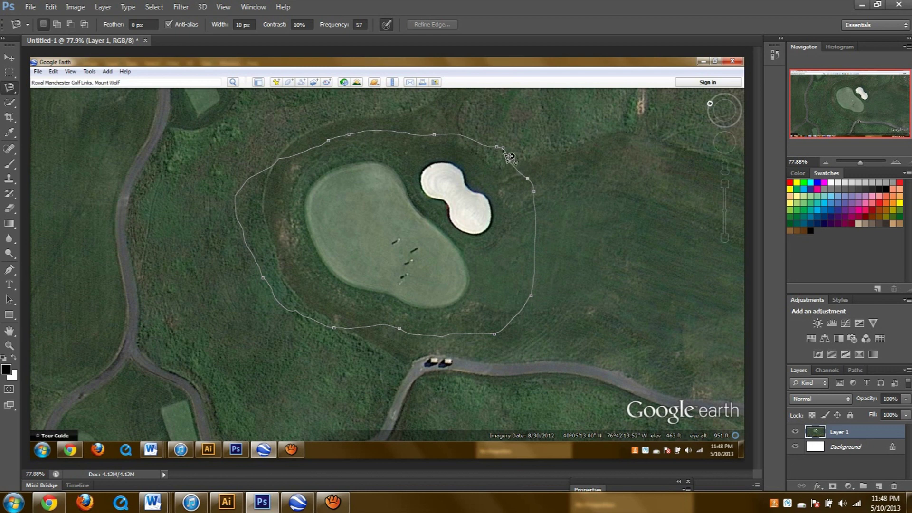
{"action": "left_click", "coordinate": [503, 148]}
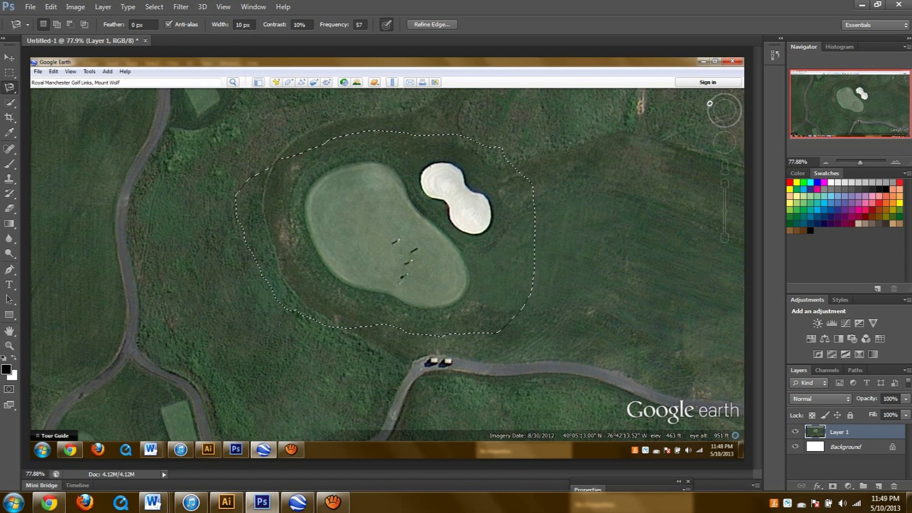
Cut the traced green and bunker area out of the screenshot
{"action": "left_click", "coordinate": [9, 7]}
{"action": "left_click", "coordinate": [30, 7]}
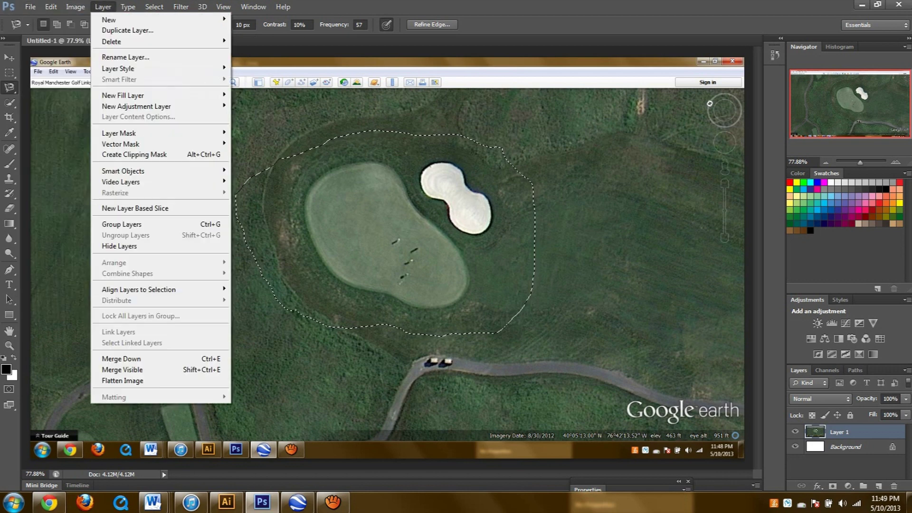
{"action": "mouse_move", "coordinate": [62, 7]}
{"action": "left_click", "coordinate": [59, 73]}
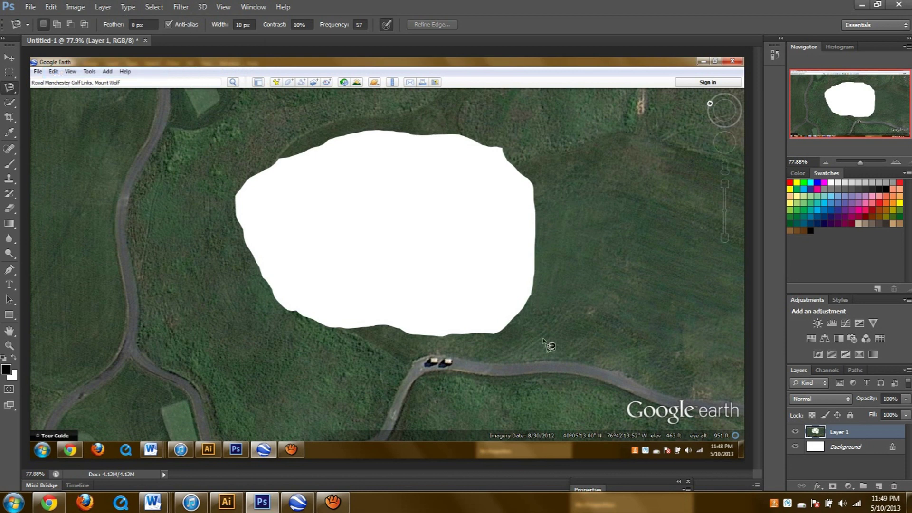
Paste the cut-out green and bunker image into the Untitled-3 hole document
{"action": "left_click", "coordinate": [226, 502]}
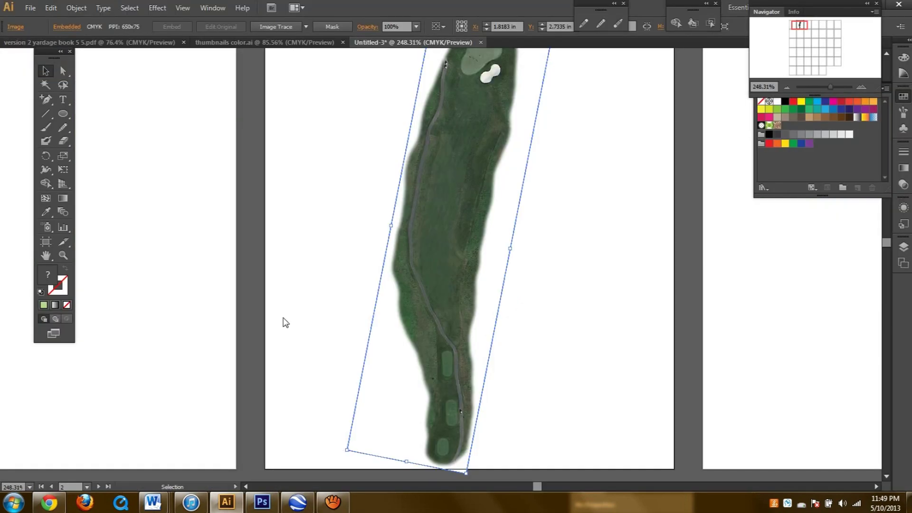
{"action": "scroll", "coordinate": [673, 387], "scroll_direction": "down", "scroll_amount": 1}
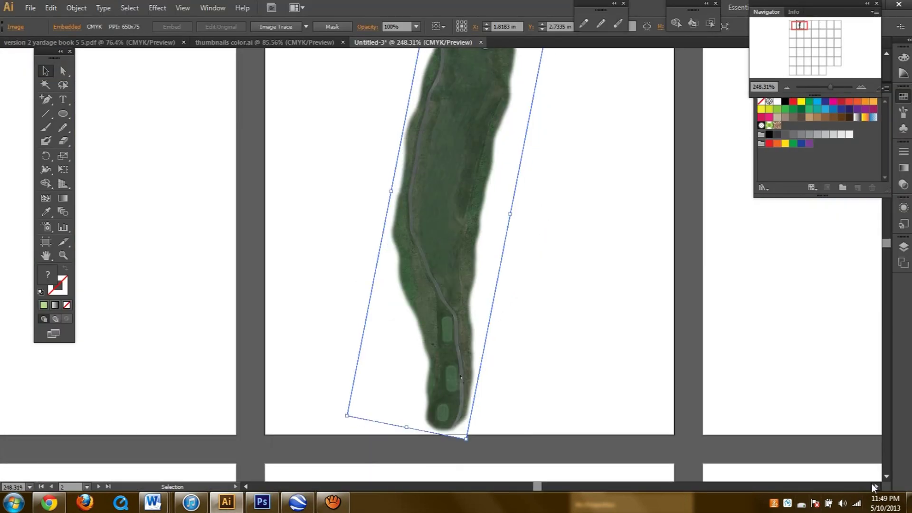
{"action": "scroll", "coordinate": [873, 486], "scroll_direction": "right", "scroll_amount": 10}
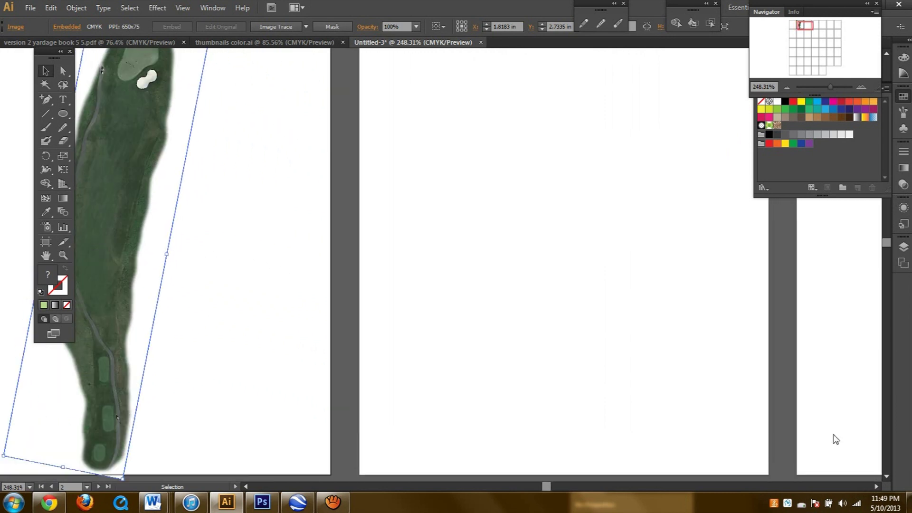
{"action": "scroll", "coordinate": [837, 439], "scroll_direction": "up", "scroll_amount": 1}
{"action": "left_click_drag", "start_coordinate": [833, 88], "coordinate": [827, 87]}
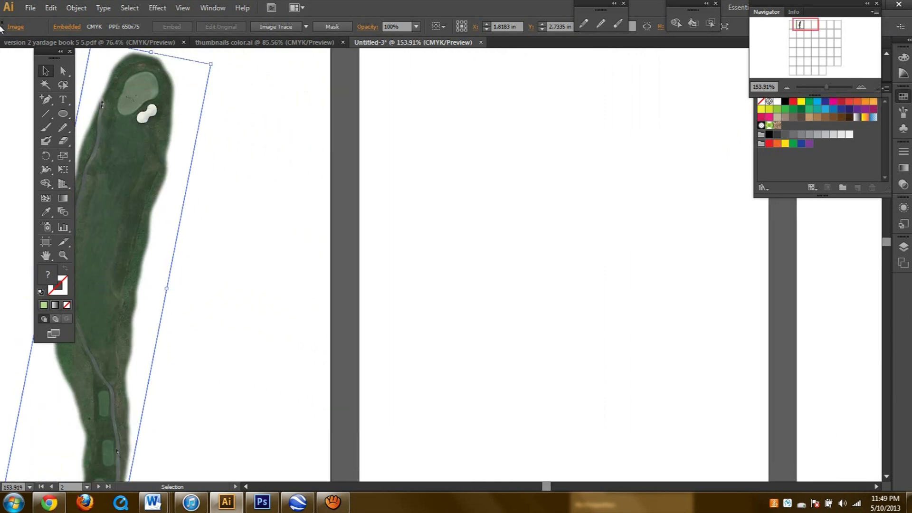
{"action": "left_click", "coordinate": [51, 8]}
{"action": "left_click", "coordinate": [78, 79]}
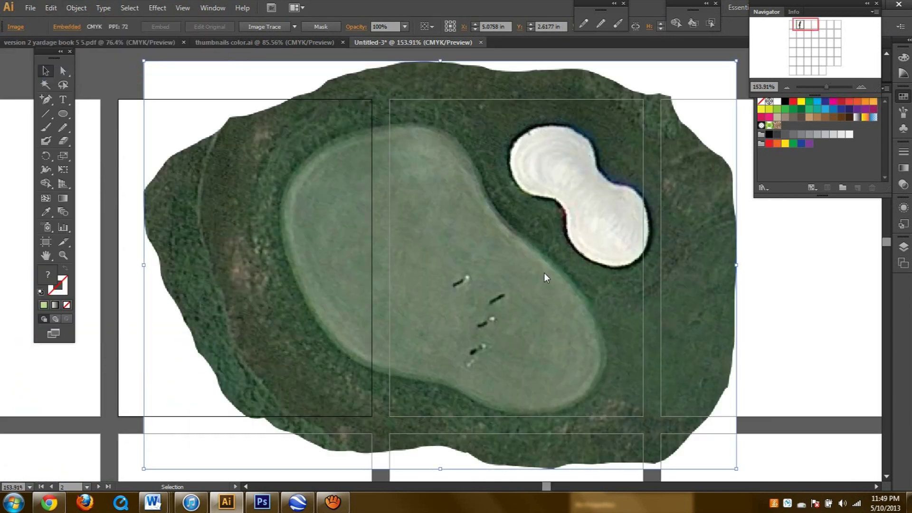
Scale the pasted green down and place it on artboard 3 beside the hole
{"action": "left_click_drag", "start_coordinate": [516, 247], "coordinate": [544, 179]}
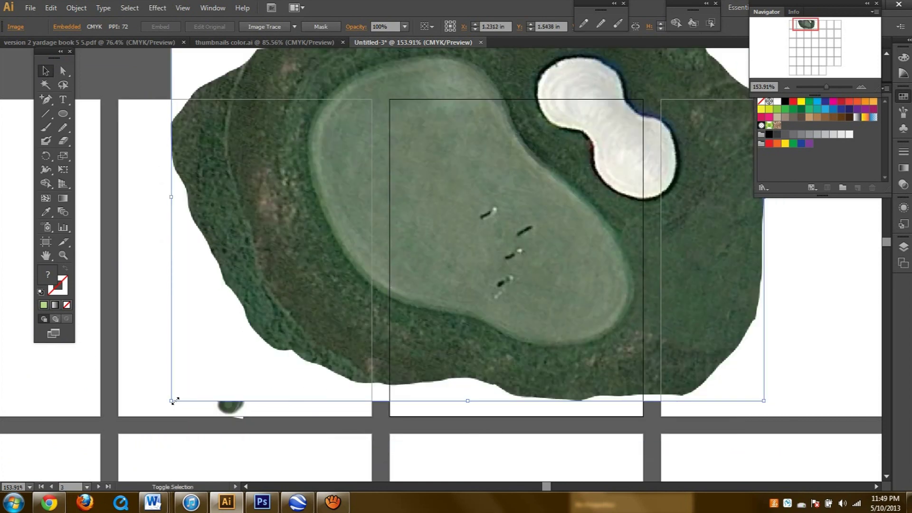
{"action": "left_click_drag", "start_coordinate": [172, 402], "coordinate": [527, 156]}
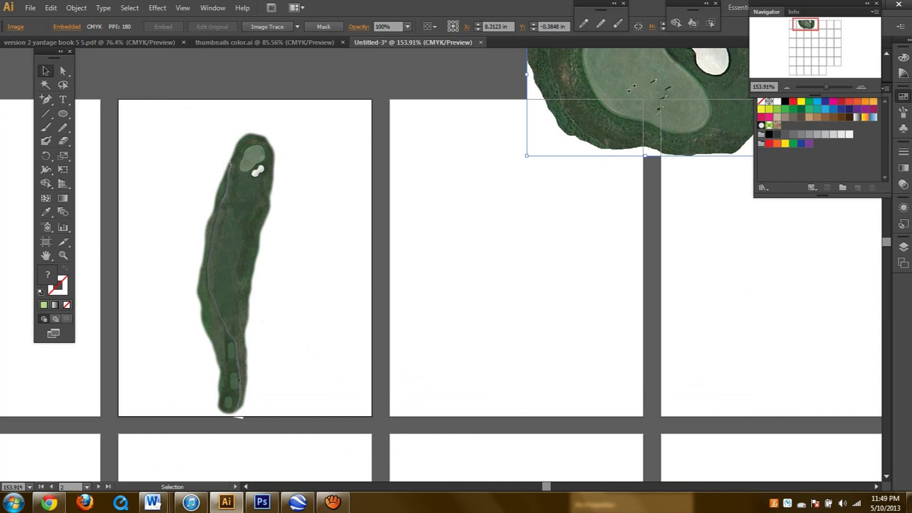
{"action": "mouse_move", "coordinate": [503, 247]}
{"action": "left_mouse_down"}
{"action": "mouse_move", "coordinate": [480, 265]}
{"action": "mouse_move", "coordinate": [510, 252]}
{"action": "left_mouse_up"}
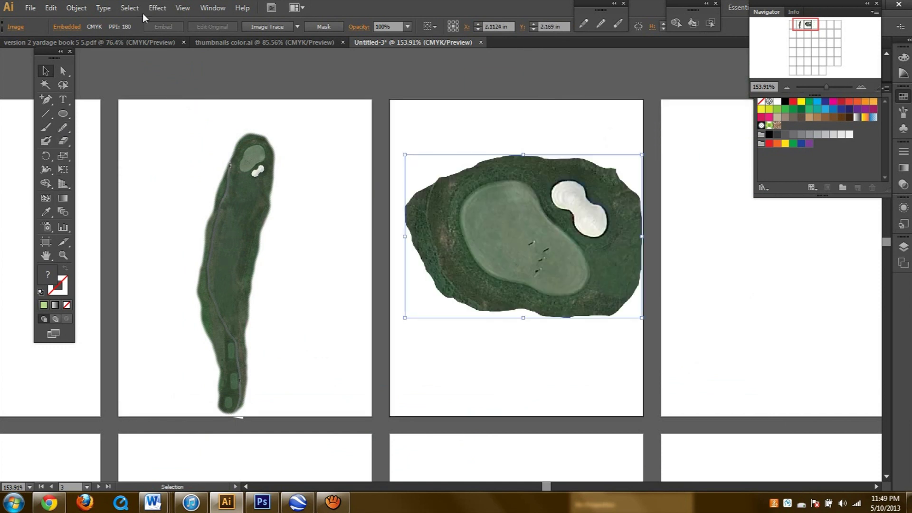
Look through the version 2 yardage book's pages, then return to Untitled-3
{"action": "left_click", "coordinate": [140, 46]}
{"action": "scroll", "coordinate": [515, 302], "scroll_direction": "down", "scroll_amount": 8}
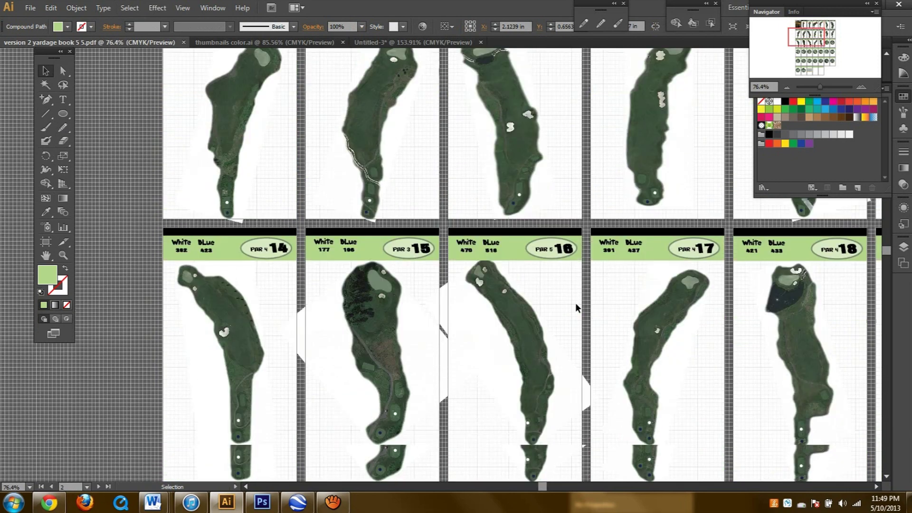
{"action": "scroll", "coordinate": [576, 308], "scroll_direction": "down", "scroll_amount": 5}
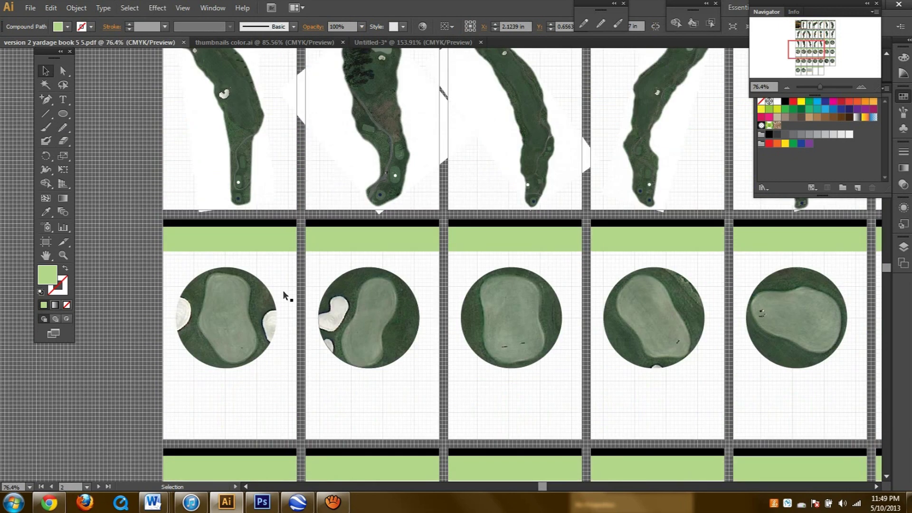
{"action": "left_click", "coordinate": [413, 42]}
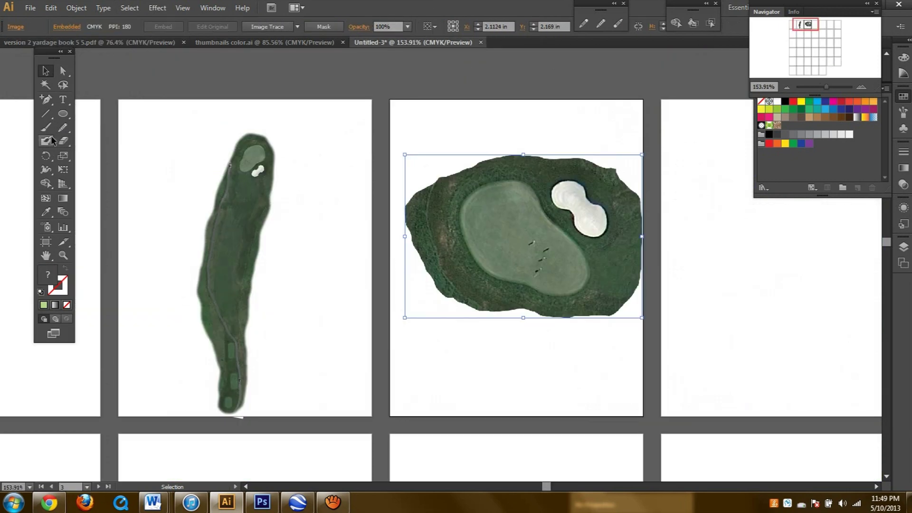
Draw a circle over the green image and shift it down and left
{"action": "left_click", "coordinate": [63, 115]}
{"action": "left_click_drag", "start_coordinate": [448, 108], "coordinate": [632, 288]}
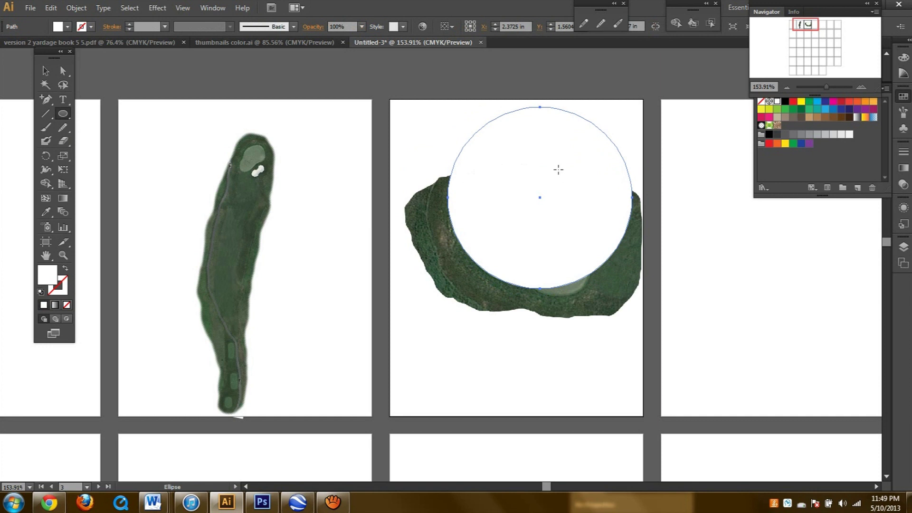
{"action": "left_click", "coordinate": [44, 71]}
{"action": "left_click_drag", "start_coordinate": [509, 186], "coordinate": [495, 223]}
Move the green image under the circle and rotate it nearly upright
{"action": "left_click_drag", "start_coordinate": [634, 266], "coordinate": [618, 334]}
{"action": "left_click_drag", "start_coordinate": [636, 383], "coordinate": [476, 419]}
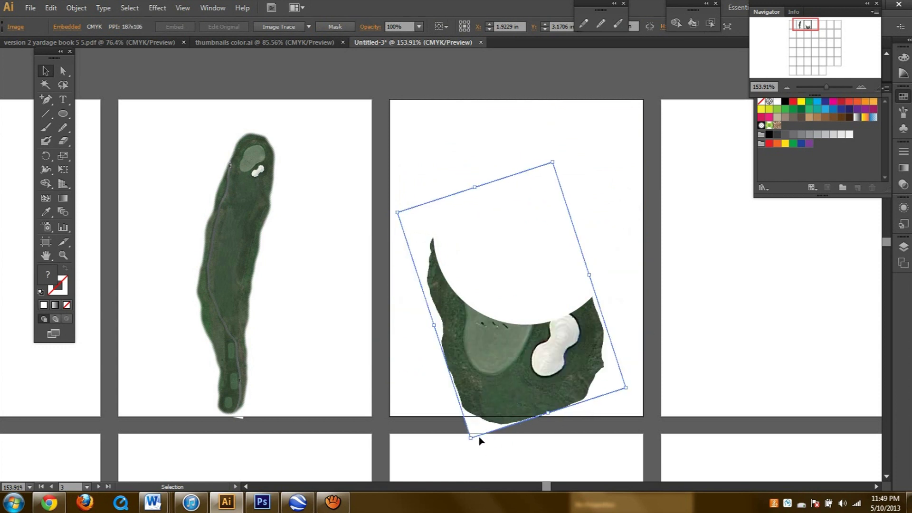
{"action": "left_click_drag", "start_coordinate": [476, 438], "coordinate": [446, 432]}
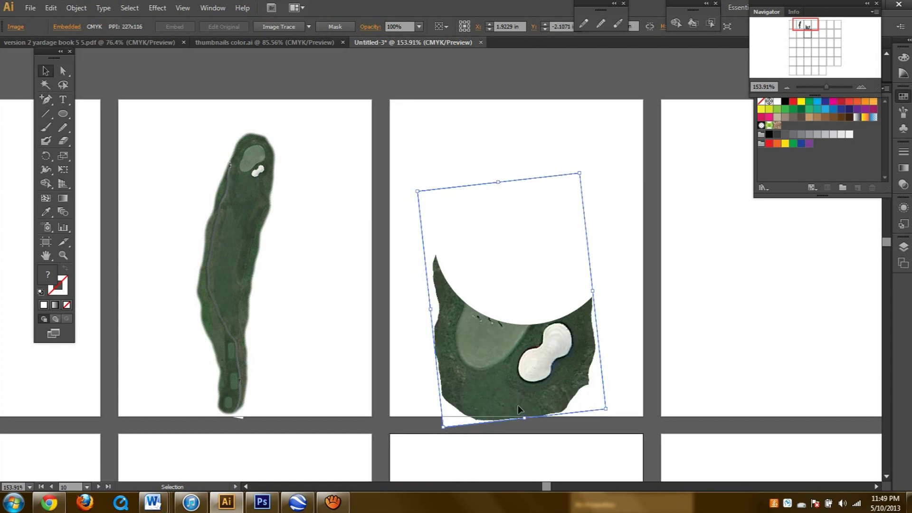
{"action": "left_click_drag", "start_coordinate": [534, 393], "coordinate": [546, 331]}
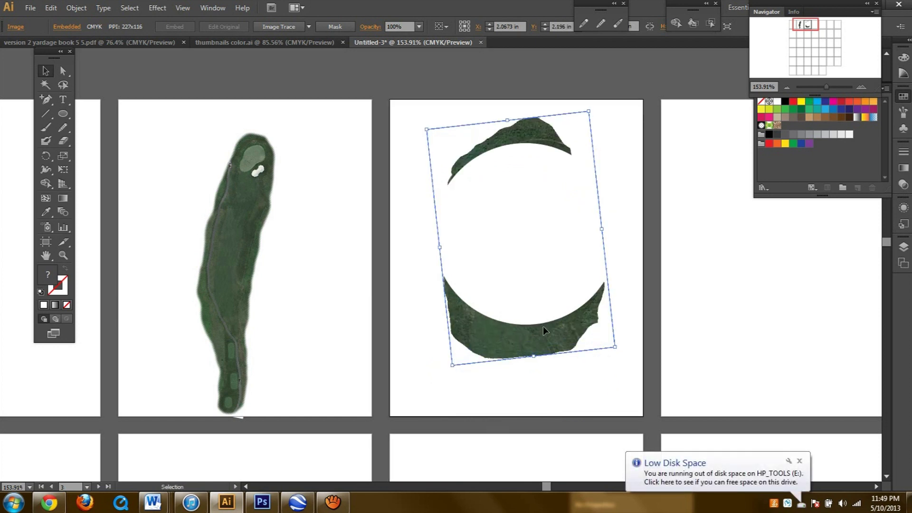
{"action": "key", "text": "ctrl+z"}
{"action": "right_click", "coordinate": [534, 285]}
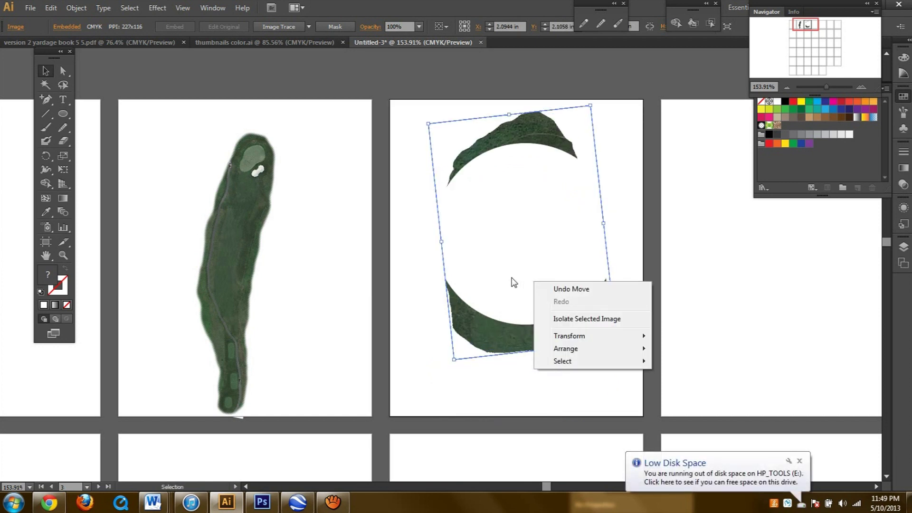
Remove the circle's white fill and enlarge the green image to fill it
{"action": "left_click", "coordinate": [513, 280]}
{"action": "key", "text": "slash"}
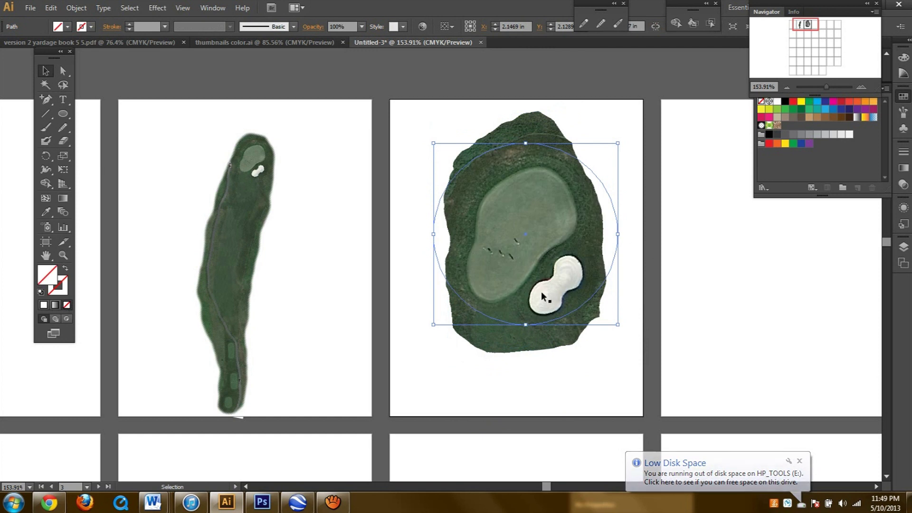
{"action": "left_click", "coordinate": [540, 347]}
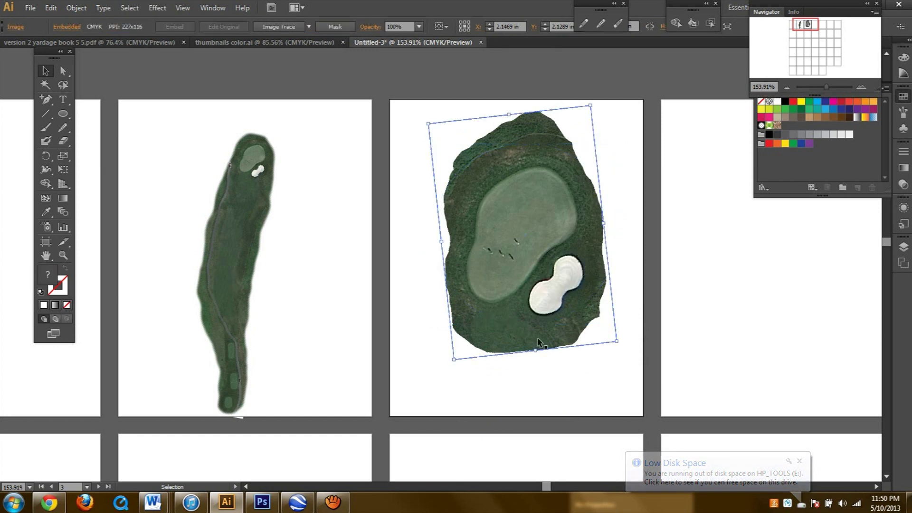
{"action": "left_click_drag", "start_coordinate": [454, 360], "coordinate": [425, 407]}
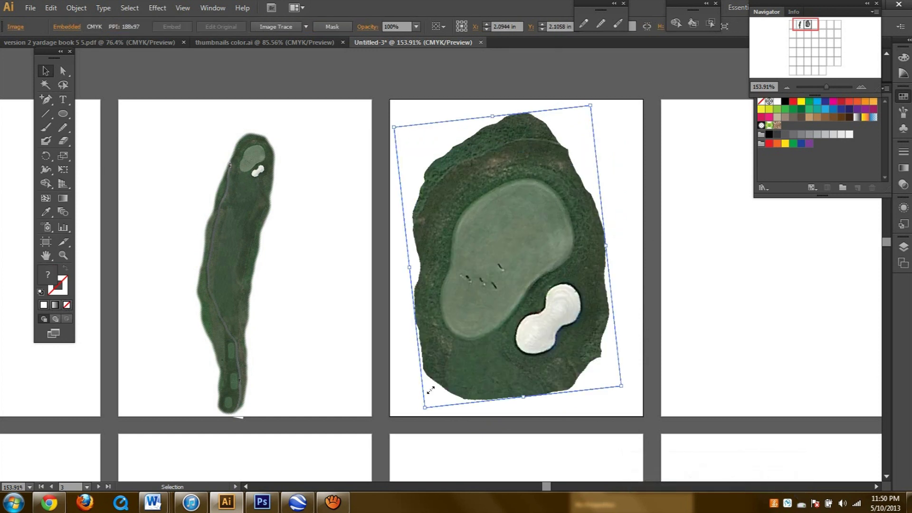
In isolation mode, shift the green image right to centre it, then undo the last move
{"action": "double_click", "coordinate": [535, 152]}
{"action": "left_click_drag", "start_coordinate": [579, 186], "coordinate": [625, 180]}
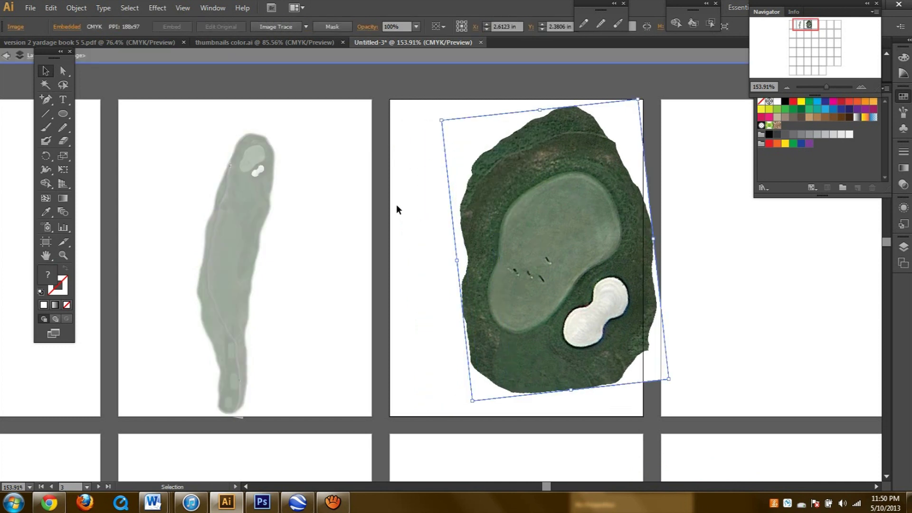
{"action": "left_click_drag", "start_coordinate": [535, 271], "coordinate": [662, 274]}
{"action": "left_click", "coordinate": [511, 239]}
{"action": "left_click_drag", "start_coordinate": [437, 131], "coordinate": [576, 323]}
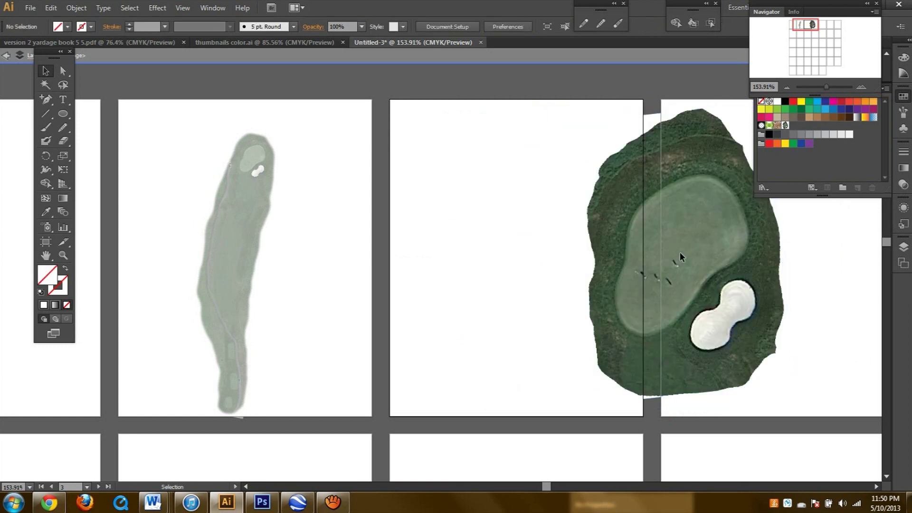
{"action": "key", "text": "ctrl+z"}
{"action": "key", "text": "ctrl+z"}
{"action": "key", "text": "ctrl+z"}
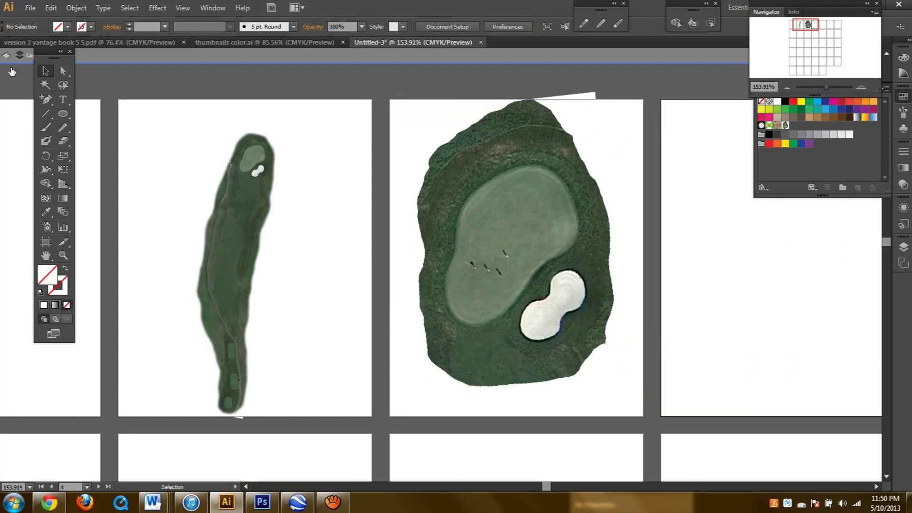
Exit isolation mode and bring the green image back onto the middle page
{"action": "left_click", "coordinate": [355, 200]}
{"action": "left_click", "coordinate": [401, 199]}
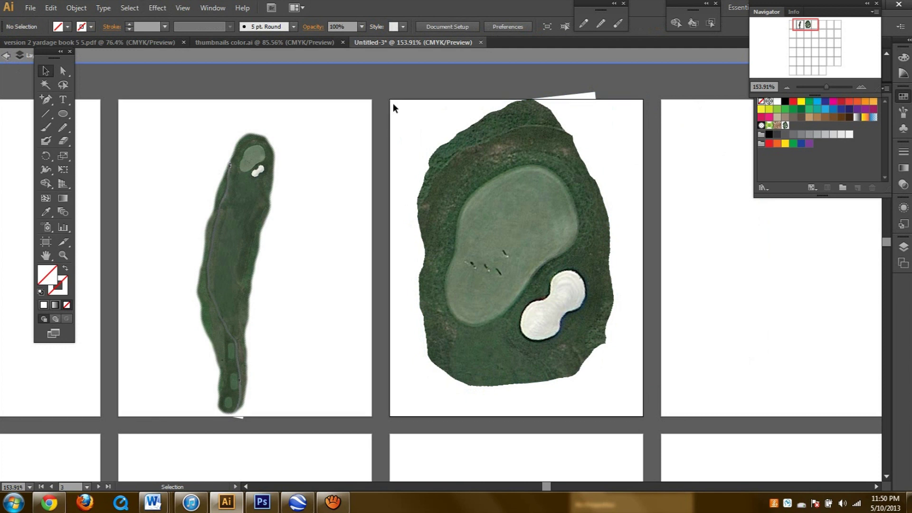
{"action": "left_click_drag", "start_coordinate": [47, 51], "coordinate": [30, 92]}
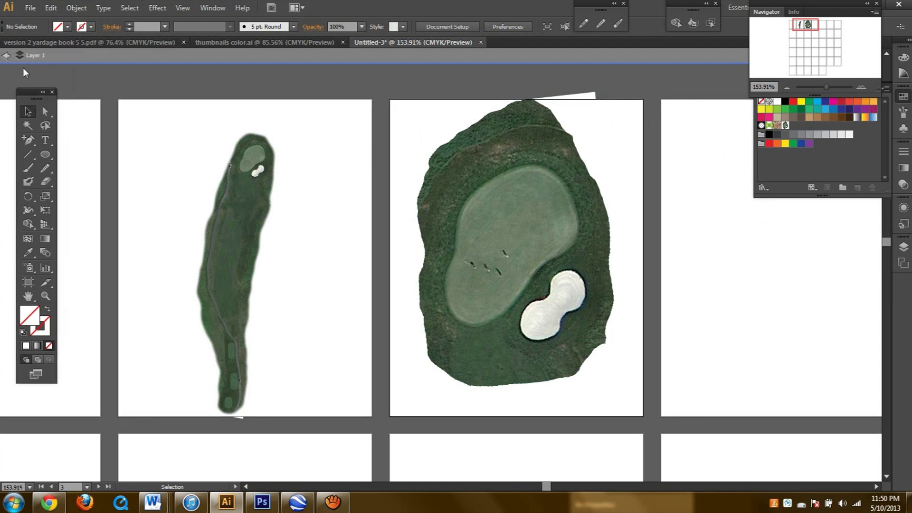
{"action": "left_click", "coordinate": [7, 56]}
{"action": "left_click_drag", "start_coordinate": [539, 234], "coordinate": [689, 289]}
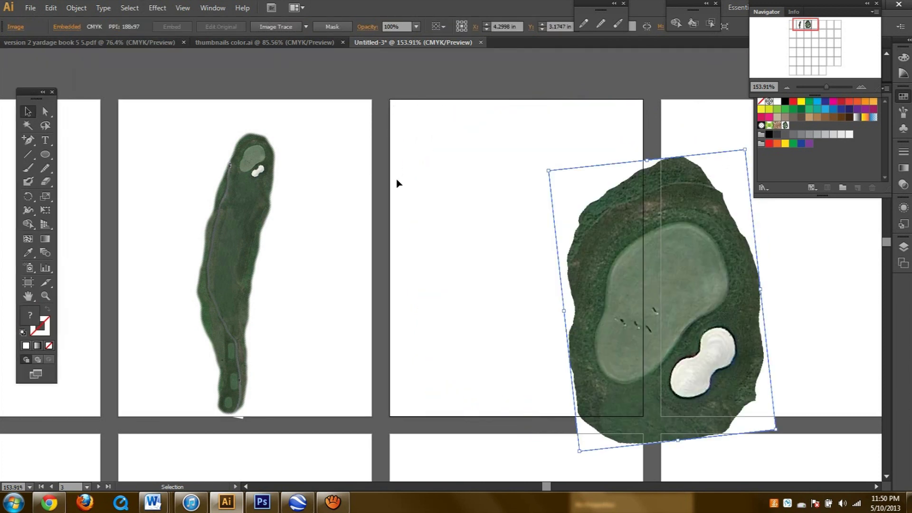
{"action": "left_click_drag", "start_coordinate": [394, 169], "coordinate": [532, 250]}
{"action": "left_click_drag", "start_coordinate": [708, 302], "coordinate": [579, 256]}
Send the green image to back, then leave isolation mode
{"action": "double_click", "coordinate": [477, 244]}
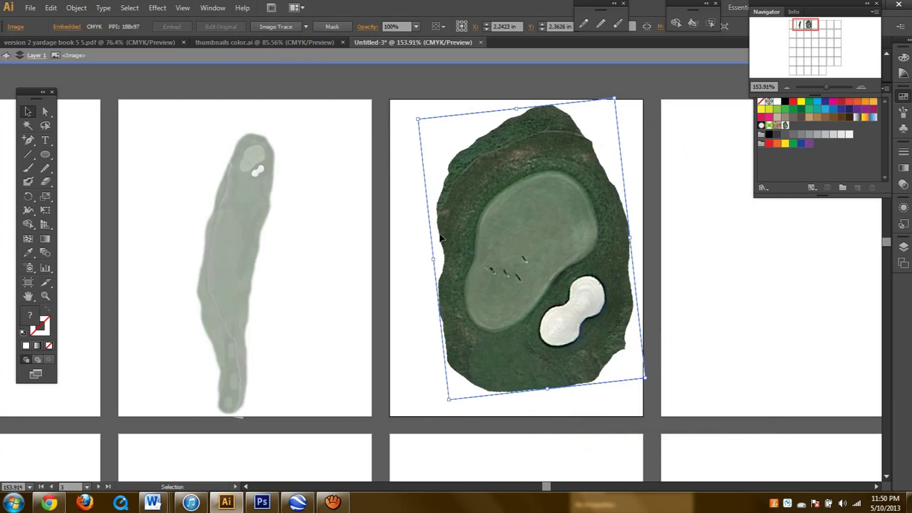
{"action": "right_click", "coordinate": [483, 238]}
{"action": "mouse_move", "coordinate": [540, 321]}
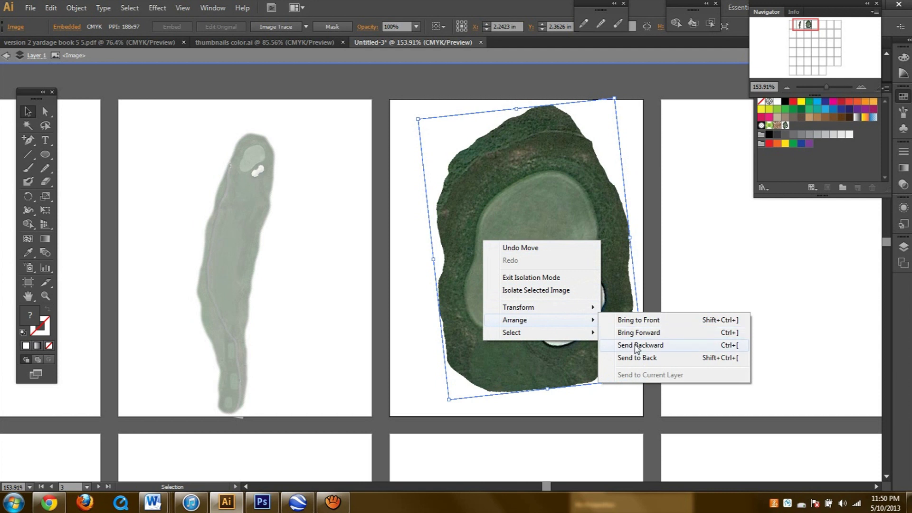
{"action": "left_click", "coordinate": [636, 358]}
{"action": "double_click", "coordinate": [24, 71]}
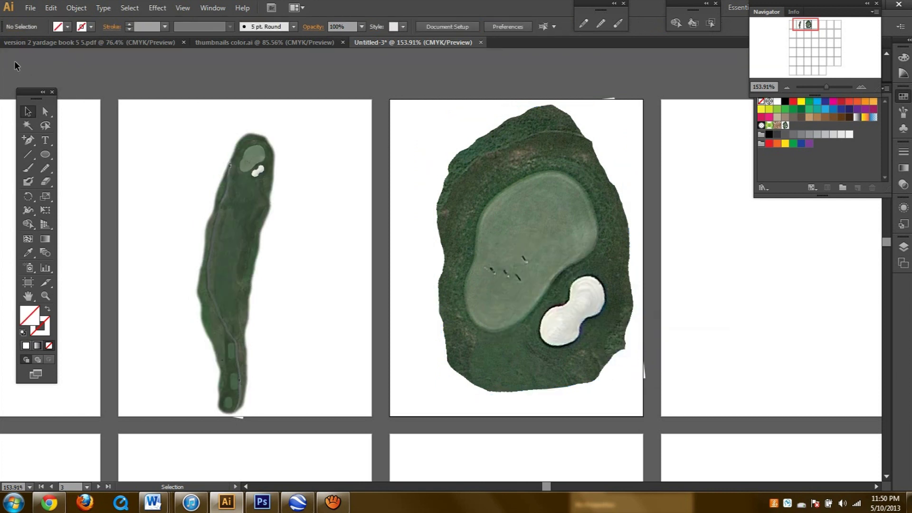
{"action": "left_click", "coordinate": [466, 193]}
Give the circle a 4 pt black stroke
{"action": "left_click_drag", "start_coordinate": [419, 177], "coordinate": [496, 216]}
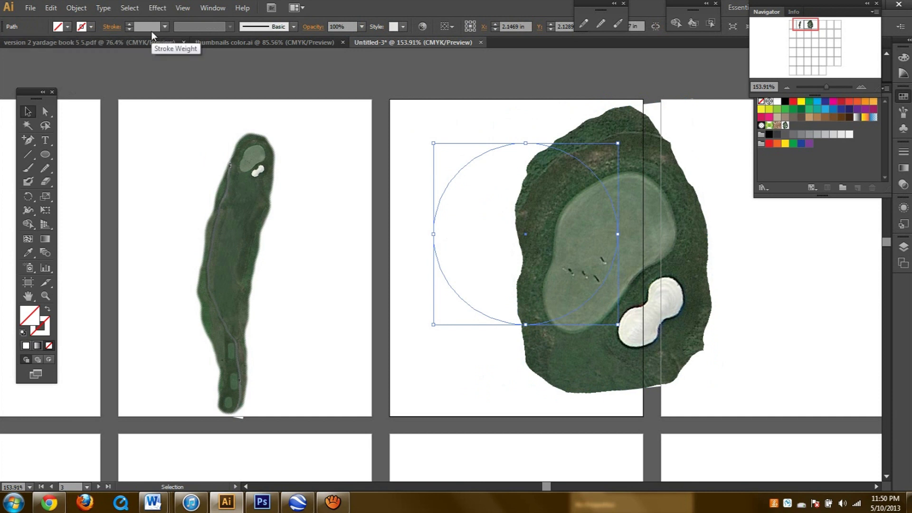
{"action": "left_click", "coordinate": [130, 24]}
{"action": "left_click", "coordinate": [129, 24]}
{"action": "left_click", "coordinate": [130, 25]}
{"action": "left_click", "coordinate": [130, 25]}
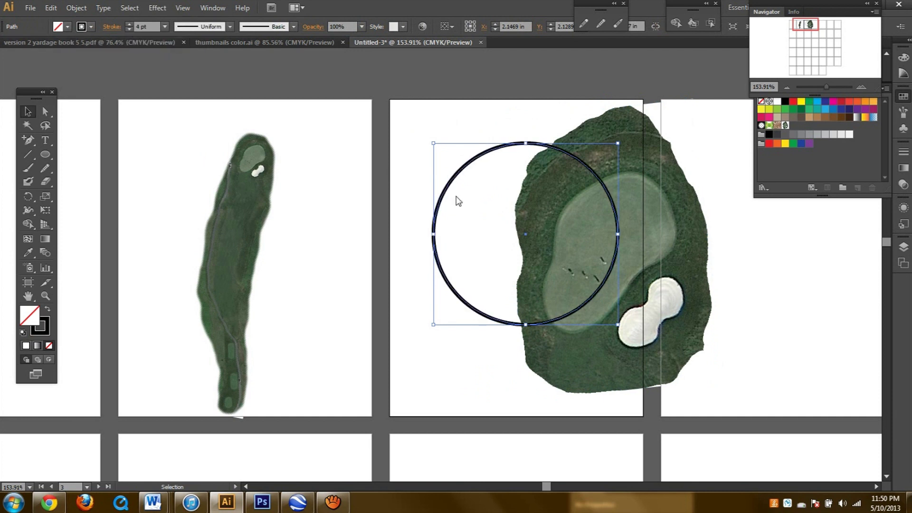
Scale and centre the aerial image under the circle, then marquee-select both
{"action": "left_click_drag", "start_coordinate": [595, 316], "coordinate": [524, 352]}
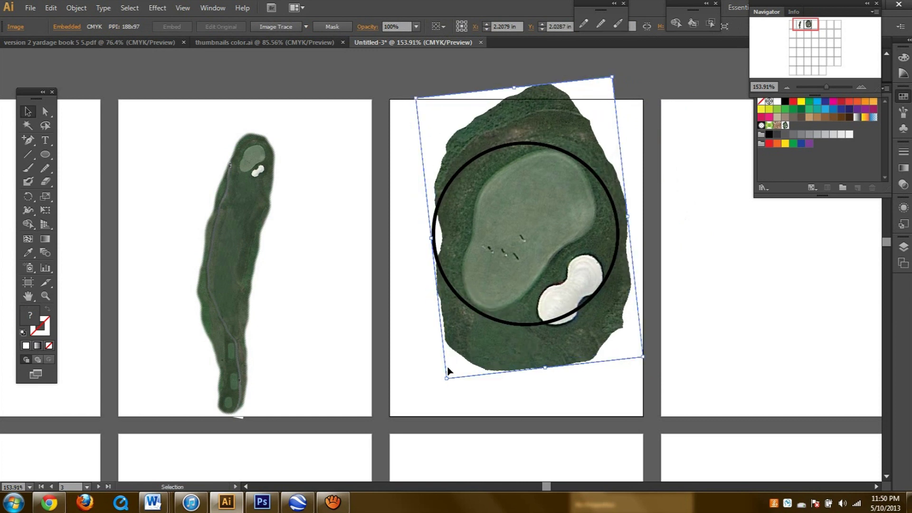
{"action": "left_click_drag", "start_coordinate": [446, 378], "coordinate": [449, 365]}
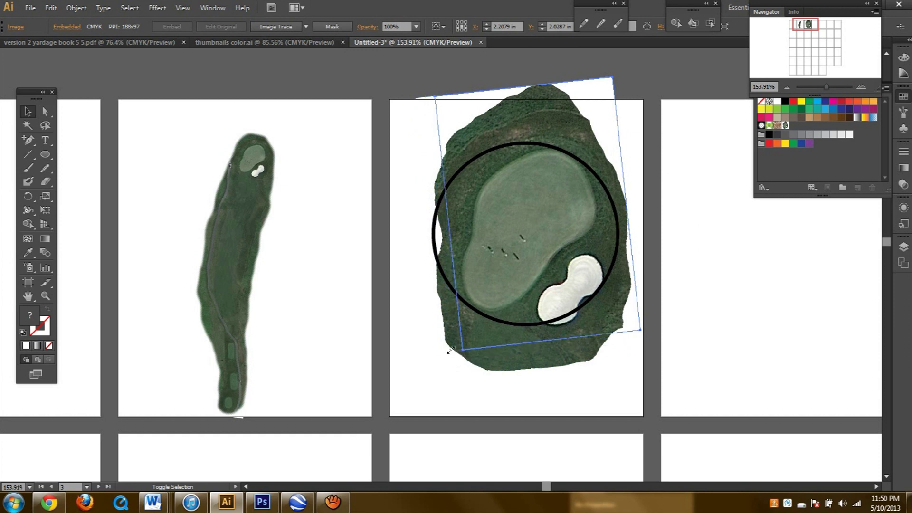
{"action": "left_click_drag", "start_coordinate": [495, 279], "coordinate": [492, 280]}
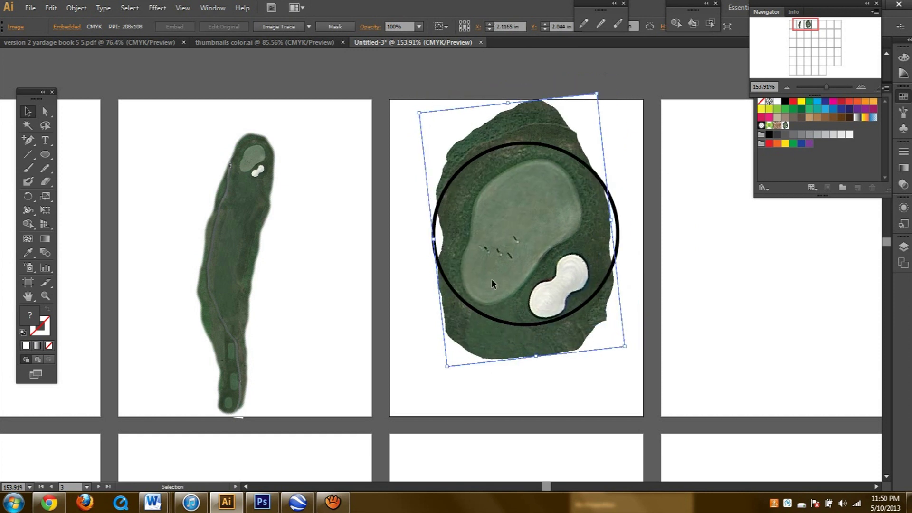
{"action": "left_click_drag", "start_coordinate": [447, 367], "coordinate": [437, 384]}
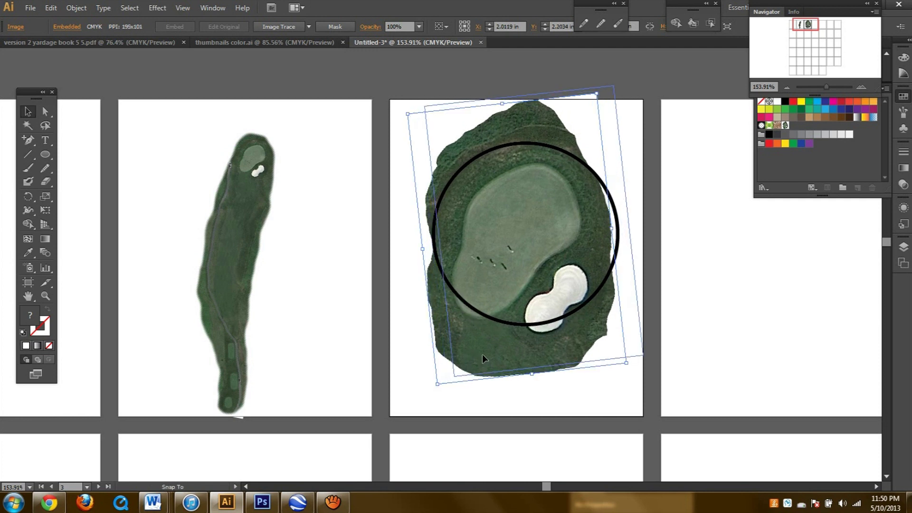
{"action": "mouse_move", "coordinate": [483, 353]}
{"action": "left_mouse_down"}
{"action": "mouse_move", "coordinate": [494, 343]}
{"action": "mouse_move", "coordinate": [477, 360]}
{"action": "mouse_move", "coordinate": [472, 352]}
{"action": "left_mouse_up"}
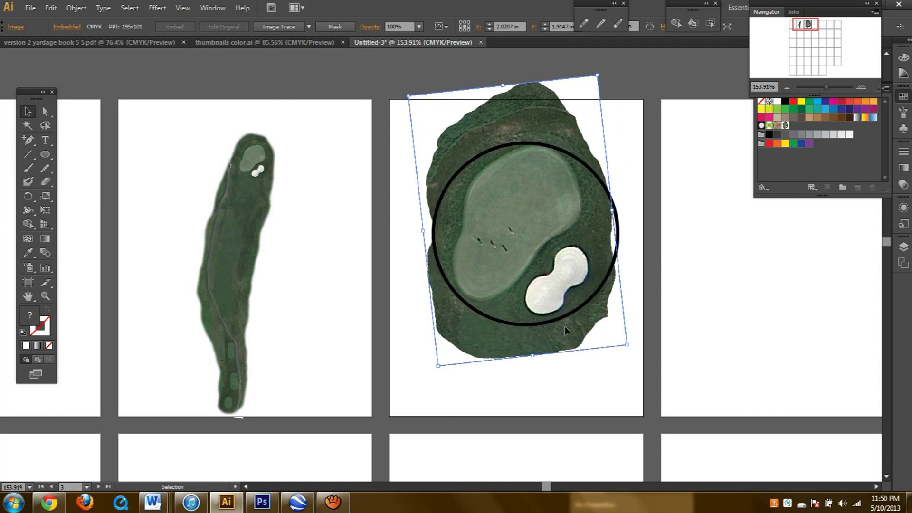
{"action": "mouse_move", "coordinate": [628, 345]}
{"action": "left_mouse_down"}
{"action": "mouse_move", "coordinate": [615, 341]}
{"action": "mouse_move", "coordinate": [639, 351]}
{"action": "left_mouse_up"}
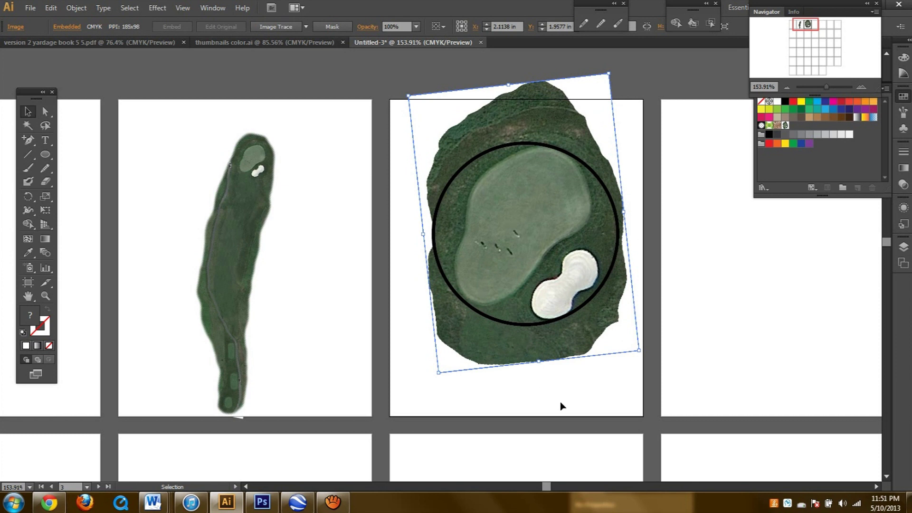
{"action": "left_click_drag", "start_coordinate": [602, 403], "coordinate": [399, 75]}
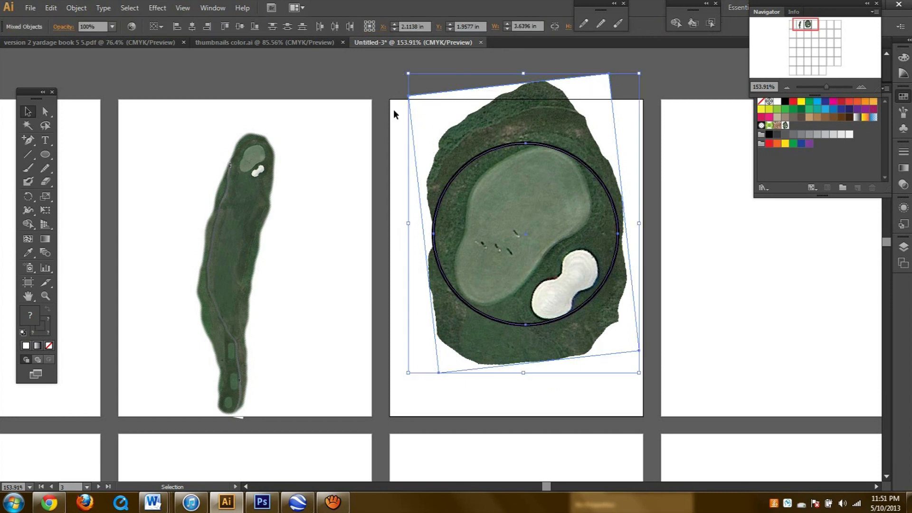
Make a clipping mask of the aerial image with the circle, then deselect
{"action": "right_click", "coordinate": [494, 231]}
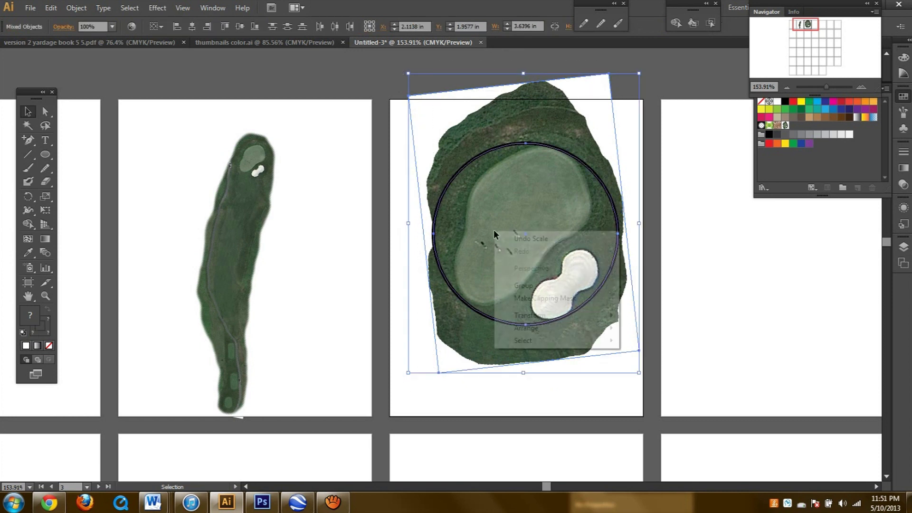
{"action": "left_click", "coordinate": [570, 304]}
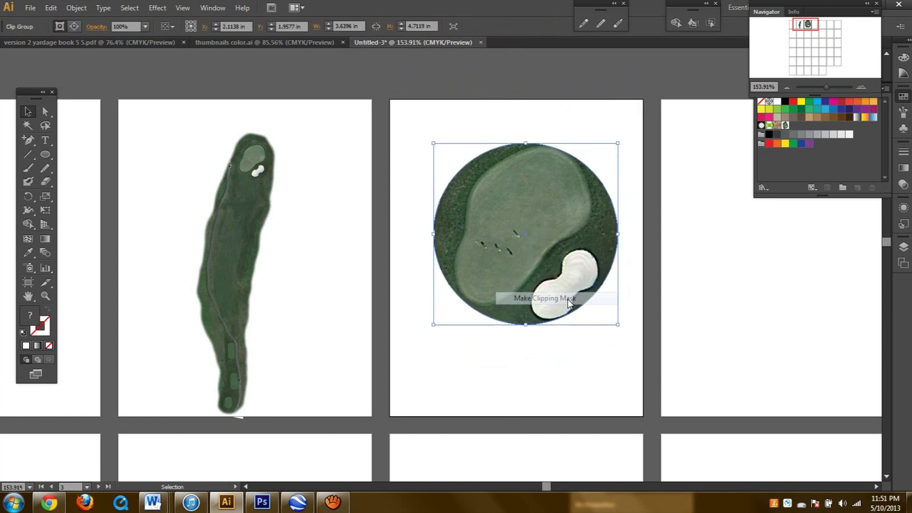
{"action": "left_click", "coordinate": [575, 365]}
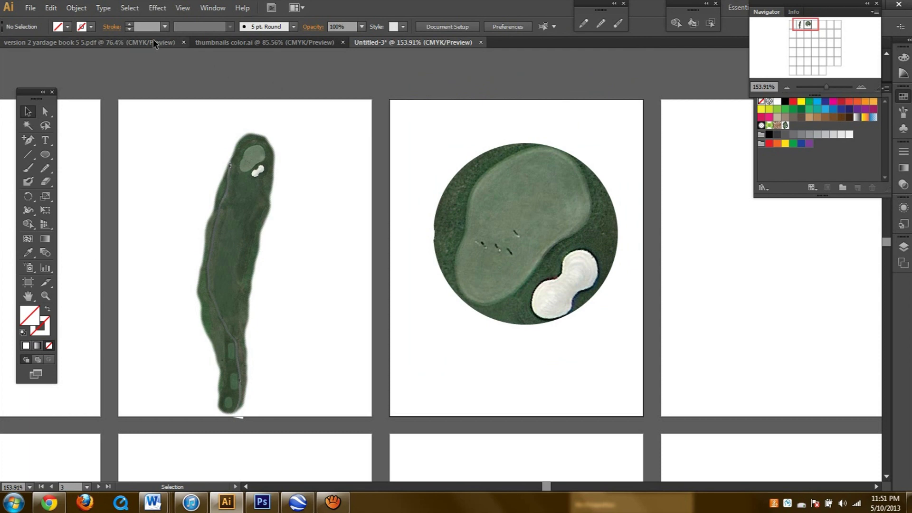
{"action": "scroll", "coordinate": [399, 267], "scroll_direction": "down", "scroll_amount": 1}
Scroll through the version 2 yardage book 5 5.pdf hole pages
{"action": "scroll", "coordinate": [434, 269], "scroll_direction": "up", "scroll_amount": 1}
{"action": "left_click", "coordinate": [136, 41]}
{"action": "scroll", "coordinate": [448, 190], "scroll_direction": "up", "scroll_amount": 5}
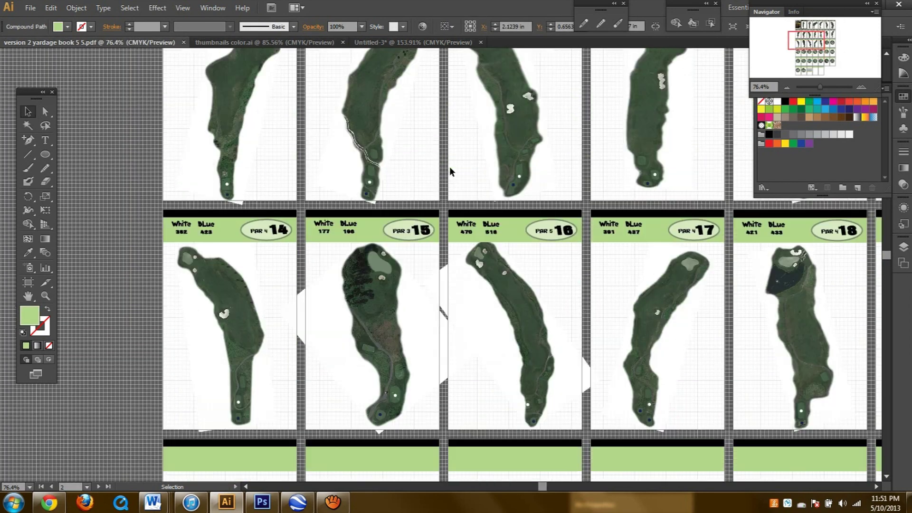
{"action": "scroll", "coordinate": [456, 171], "scroll_direction": "up", "scroll_amount": 5}
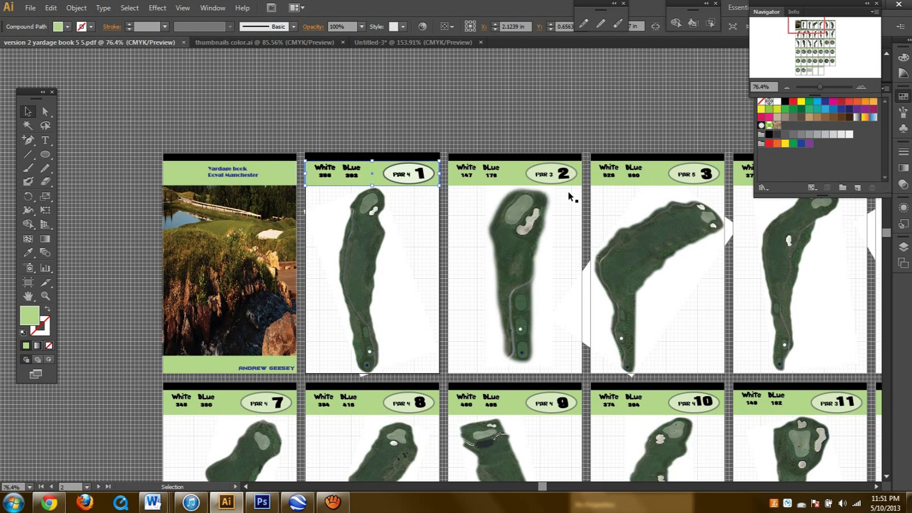
{"action": "scroll", "coordinate": [605, 213], "scroll_direction": "down", "scroll_amount": 10}
{"action": "scroll", "coordinate": [617, 213], "scroll_direction": "down", "scroll_amount": 20}
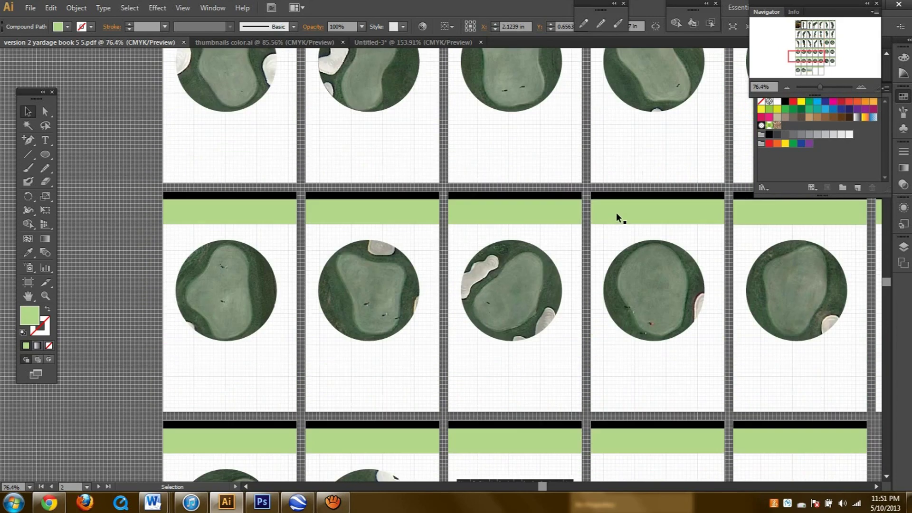
{"action": "scroll", "coordinate": [540, 199], "scroll_direction": "up", "scroll_amount": 4}
{"action": "scroll", "coordinate": [547, 199], "scroll_direction": "up", "scroll_amount": 10}
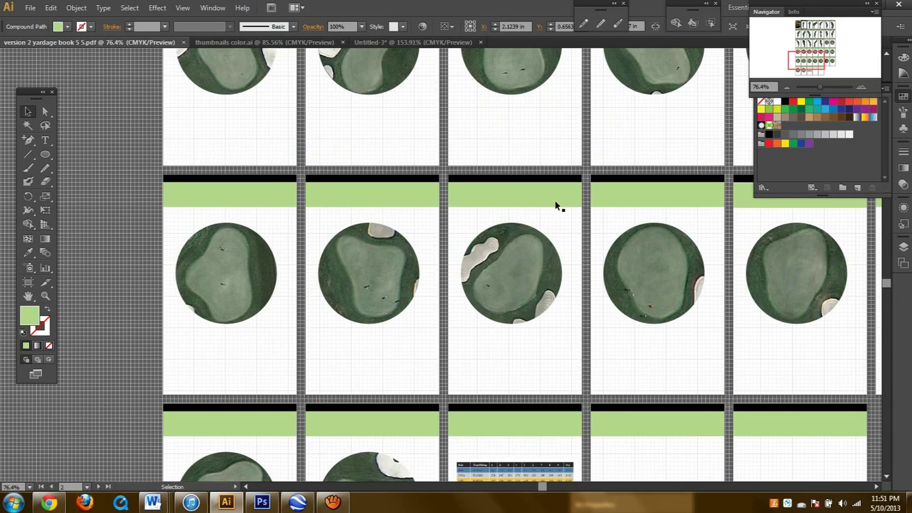
{"action": "scroll", "coordinate": [542, 238], "scroll_direction": "up", "scroll_amount": 12}
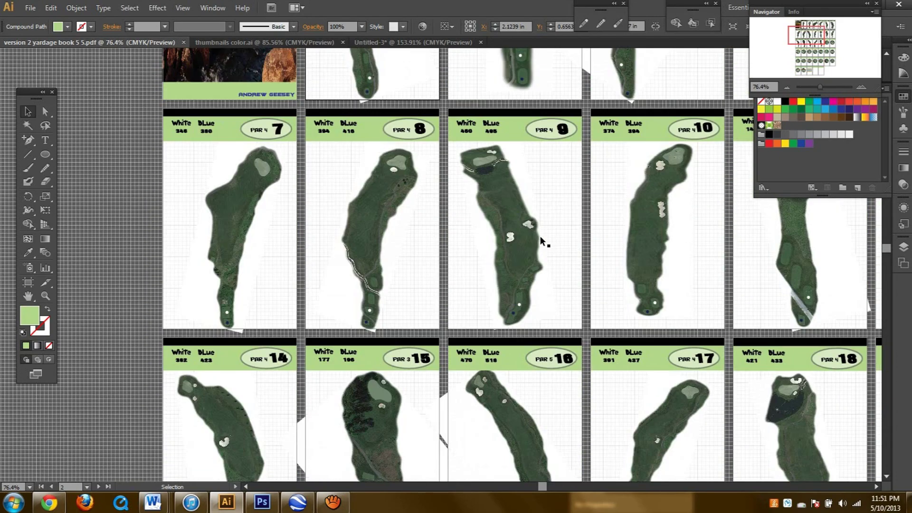
{"action": "scroll", "coordinate": [542, 237], "scroll_direction": "down", "scroll_amount": 4}
{"action": "scroll", "coordinate": [542, 235], "scroll_direction": "down", "scroll_amount": 10}
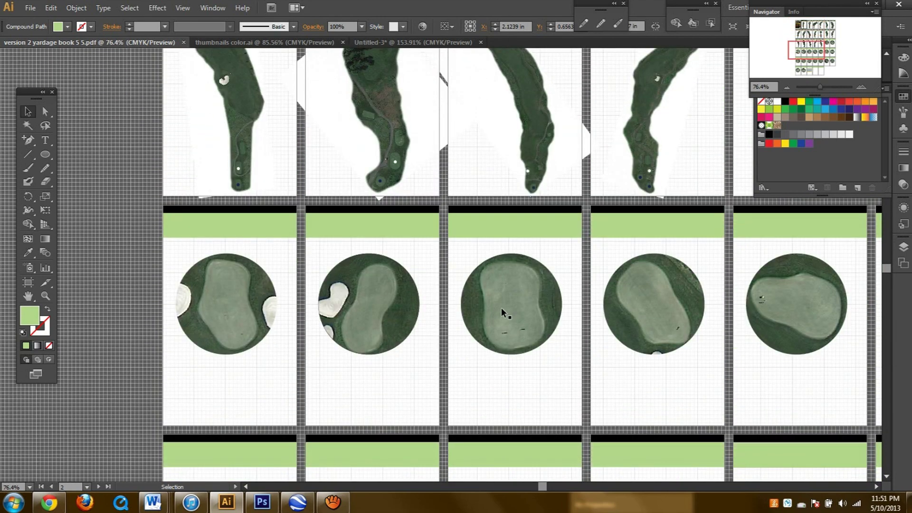
Zoom in on the round greens, then zoom out to see several hole pages
{"action": "left_click", "coordinate": [837, 88]}
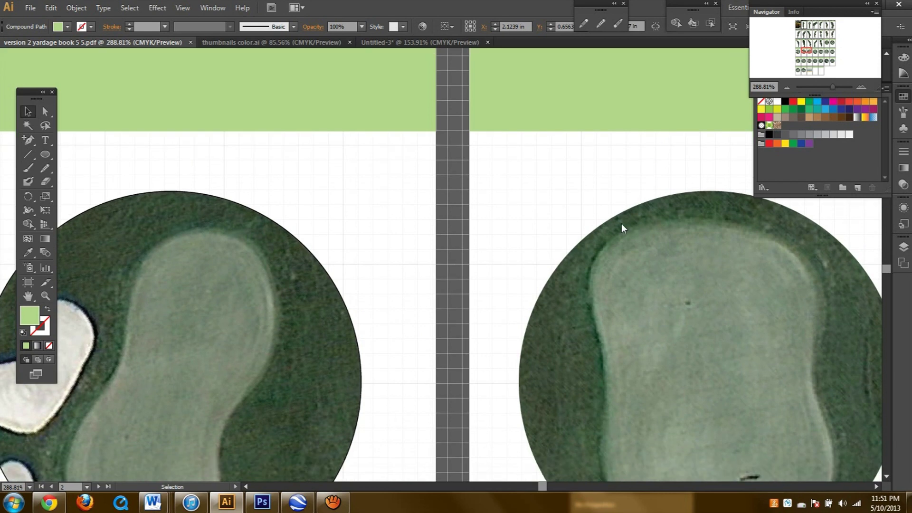
{"action": "scroll", "coordinate": [621, 224], "scroll_direction": "down", "scroll_amount": 3}
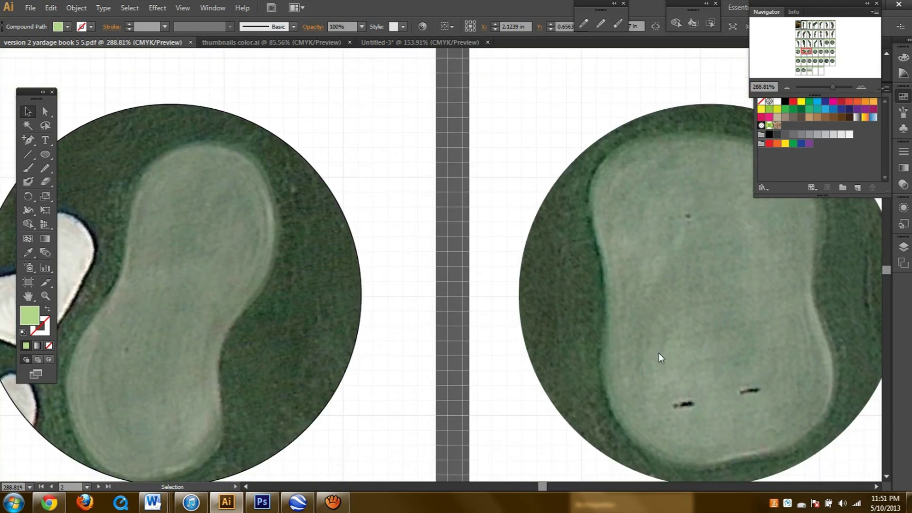
{"action": "left_click_drag", "start_coordinate": [825, 87], "coordinate": [818, 87]}
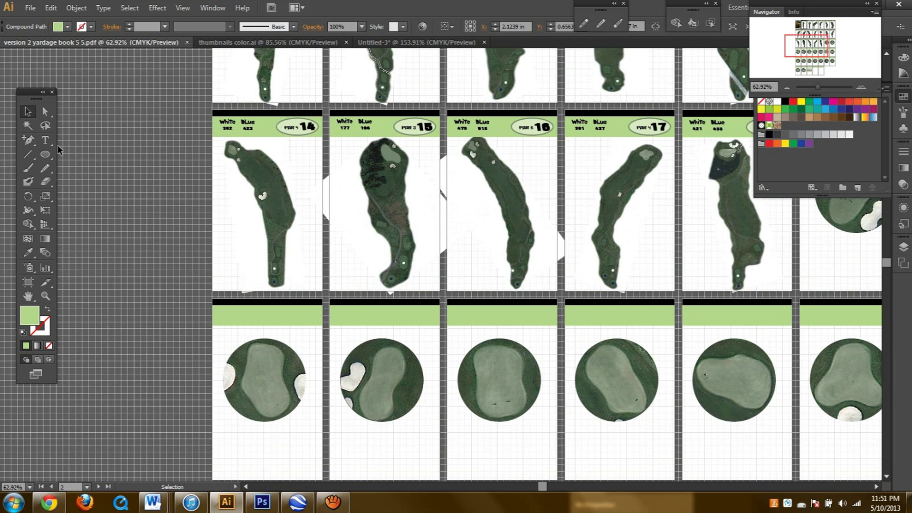
{"action": "left_click", "coordinate": [45, 140]}
Drag out an empty area-type frame over the lower part of hole 16's page
{"action": "left_click_drag", "start_coordinate": [456, 227], "coordinate": [548, 248]}
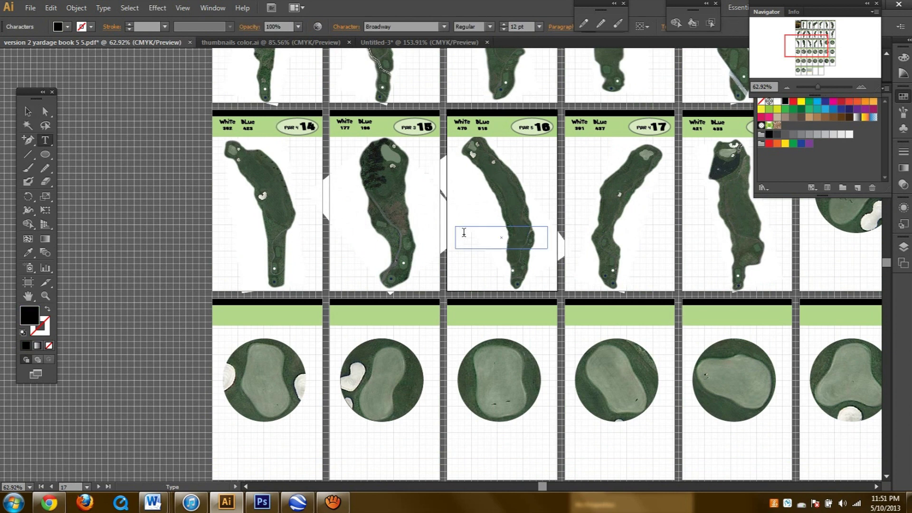